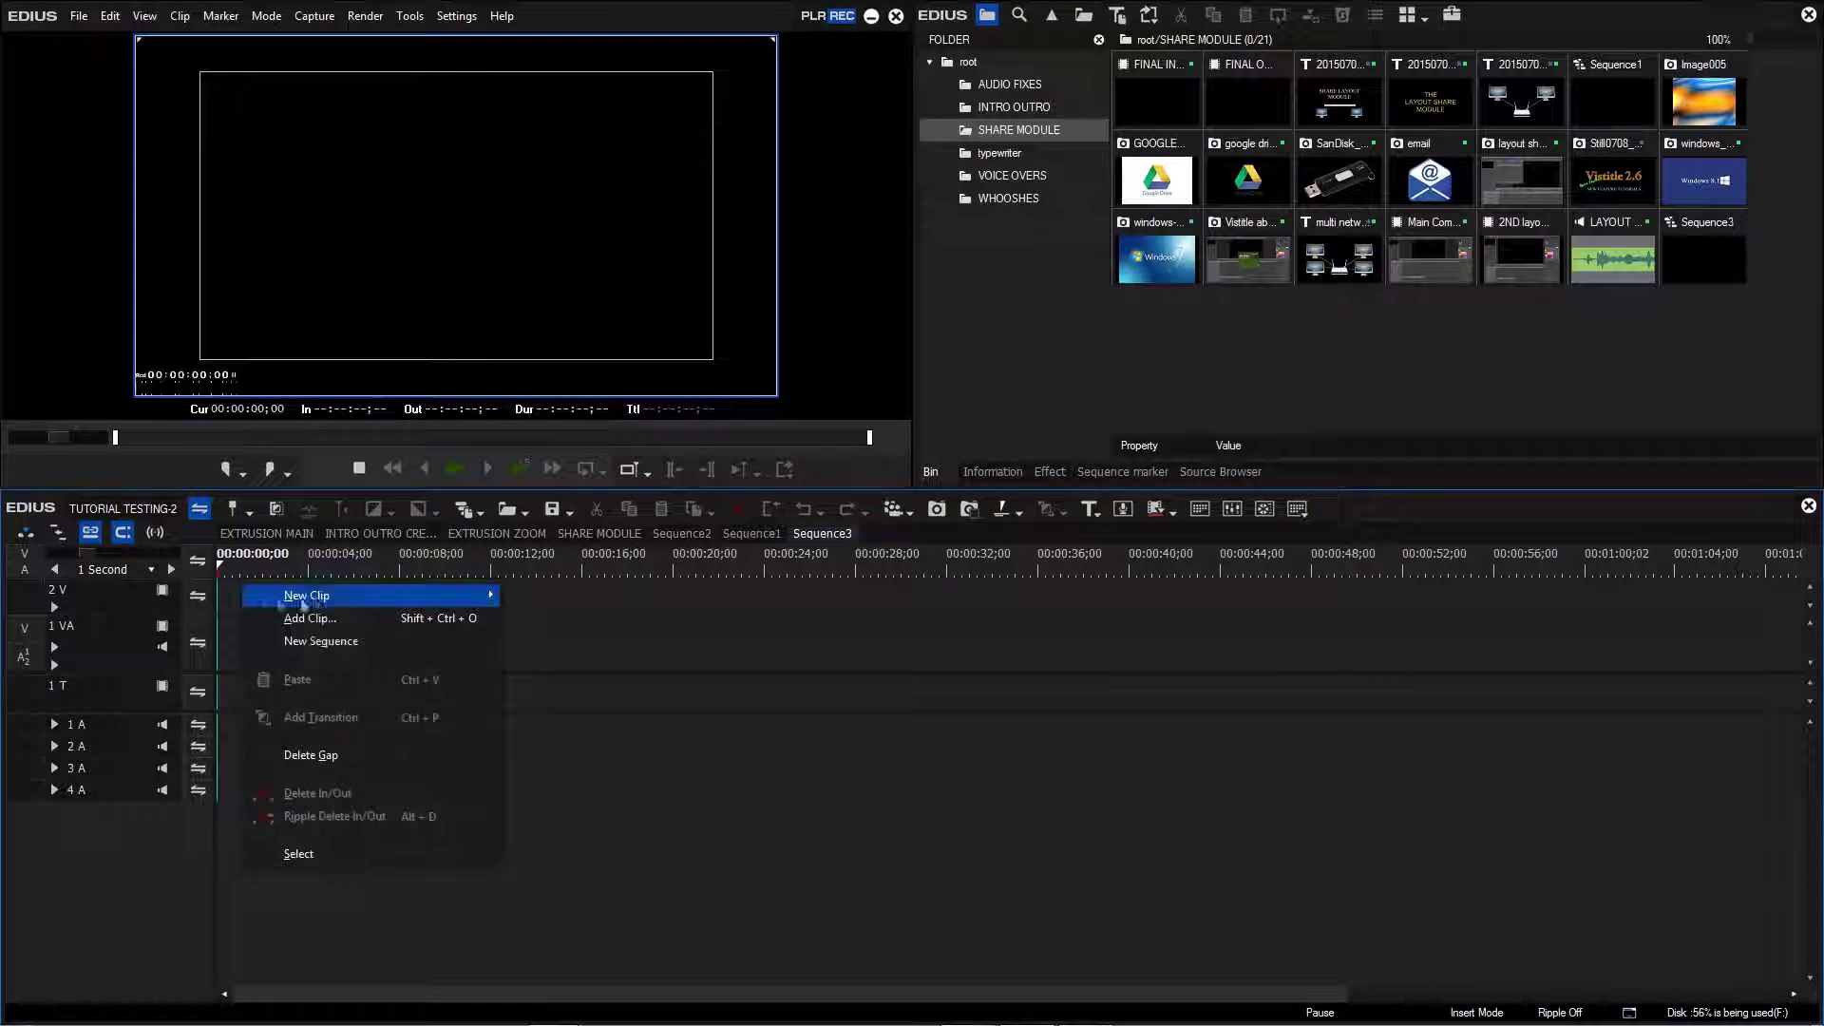
# - Create a new VisTitle title clip from EDIUS's New Clip menu
pyautogui.moveTo(315, 597)
pyautogui.click(569, 667)
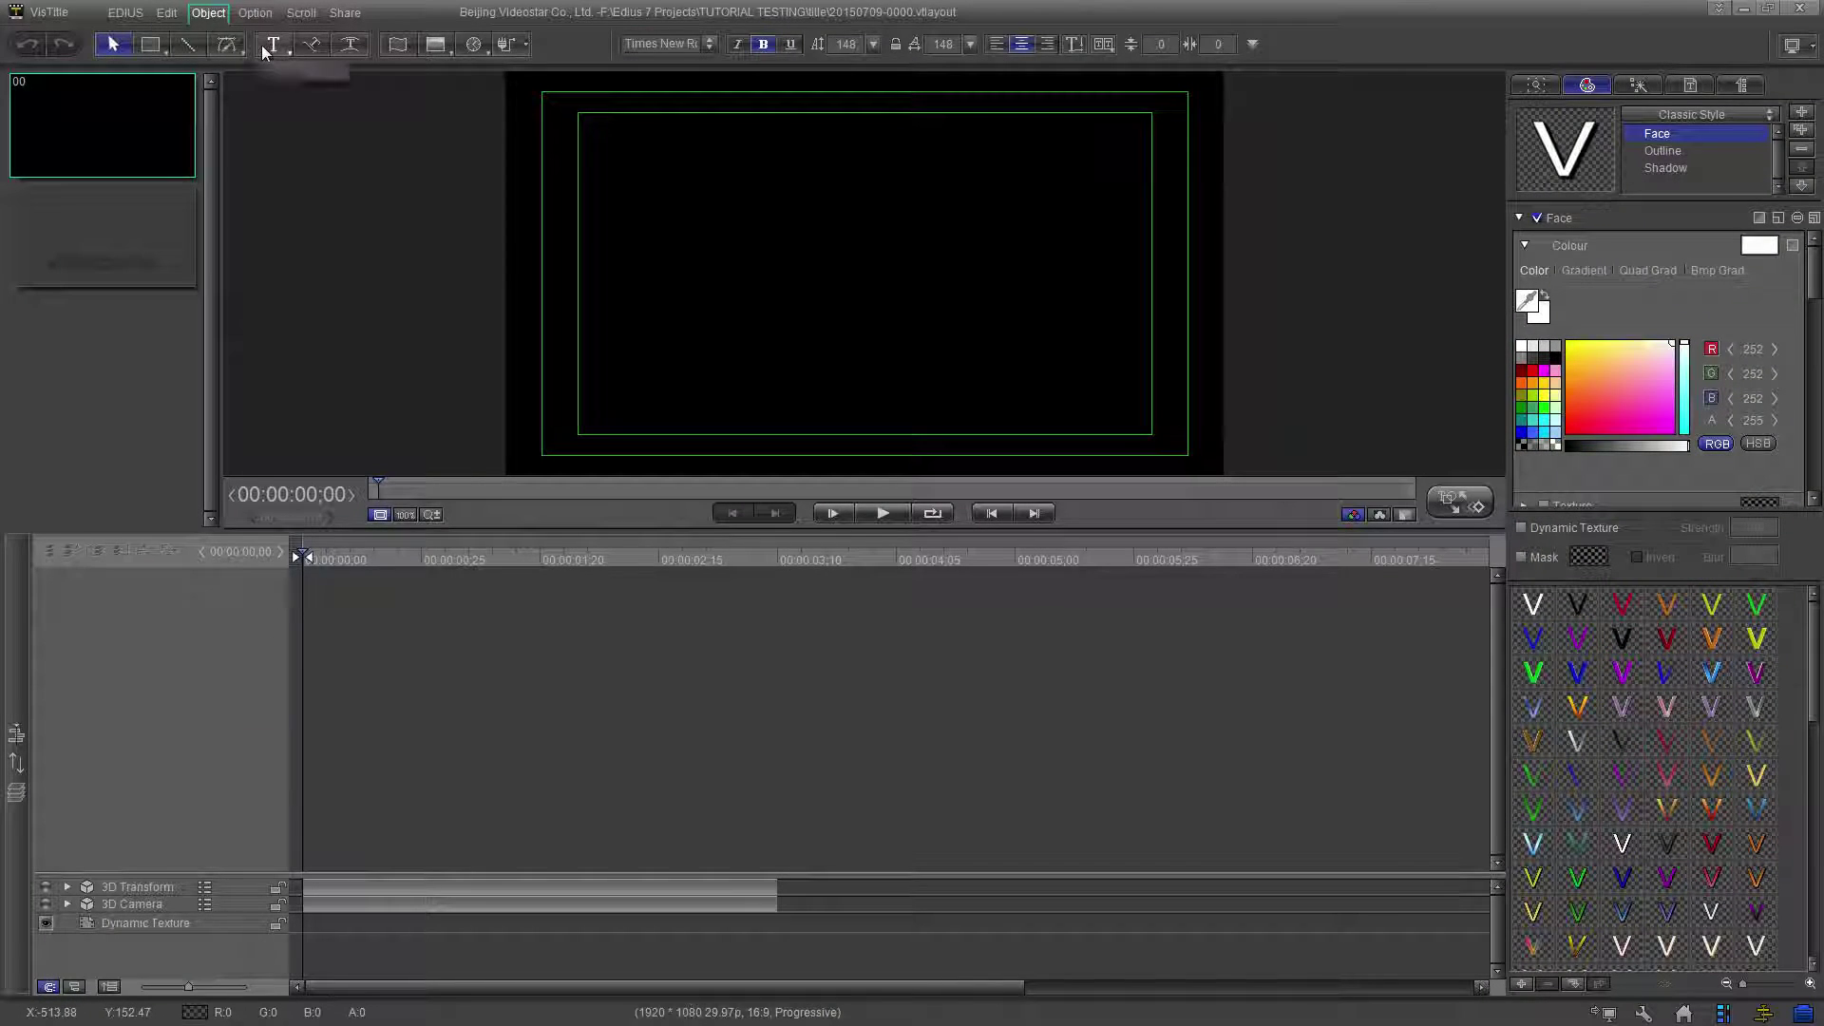
# - Add the horizontal text 'Layout Share' and centre it in the frame
pyautogui.click(272, 44)
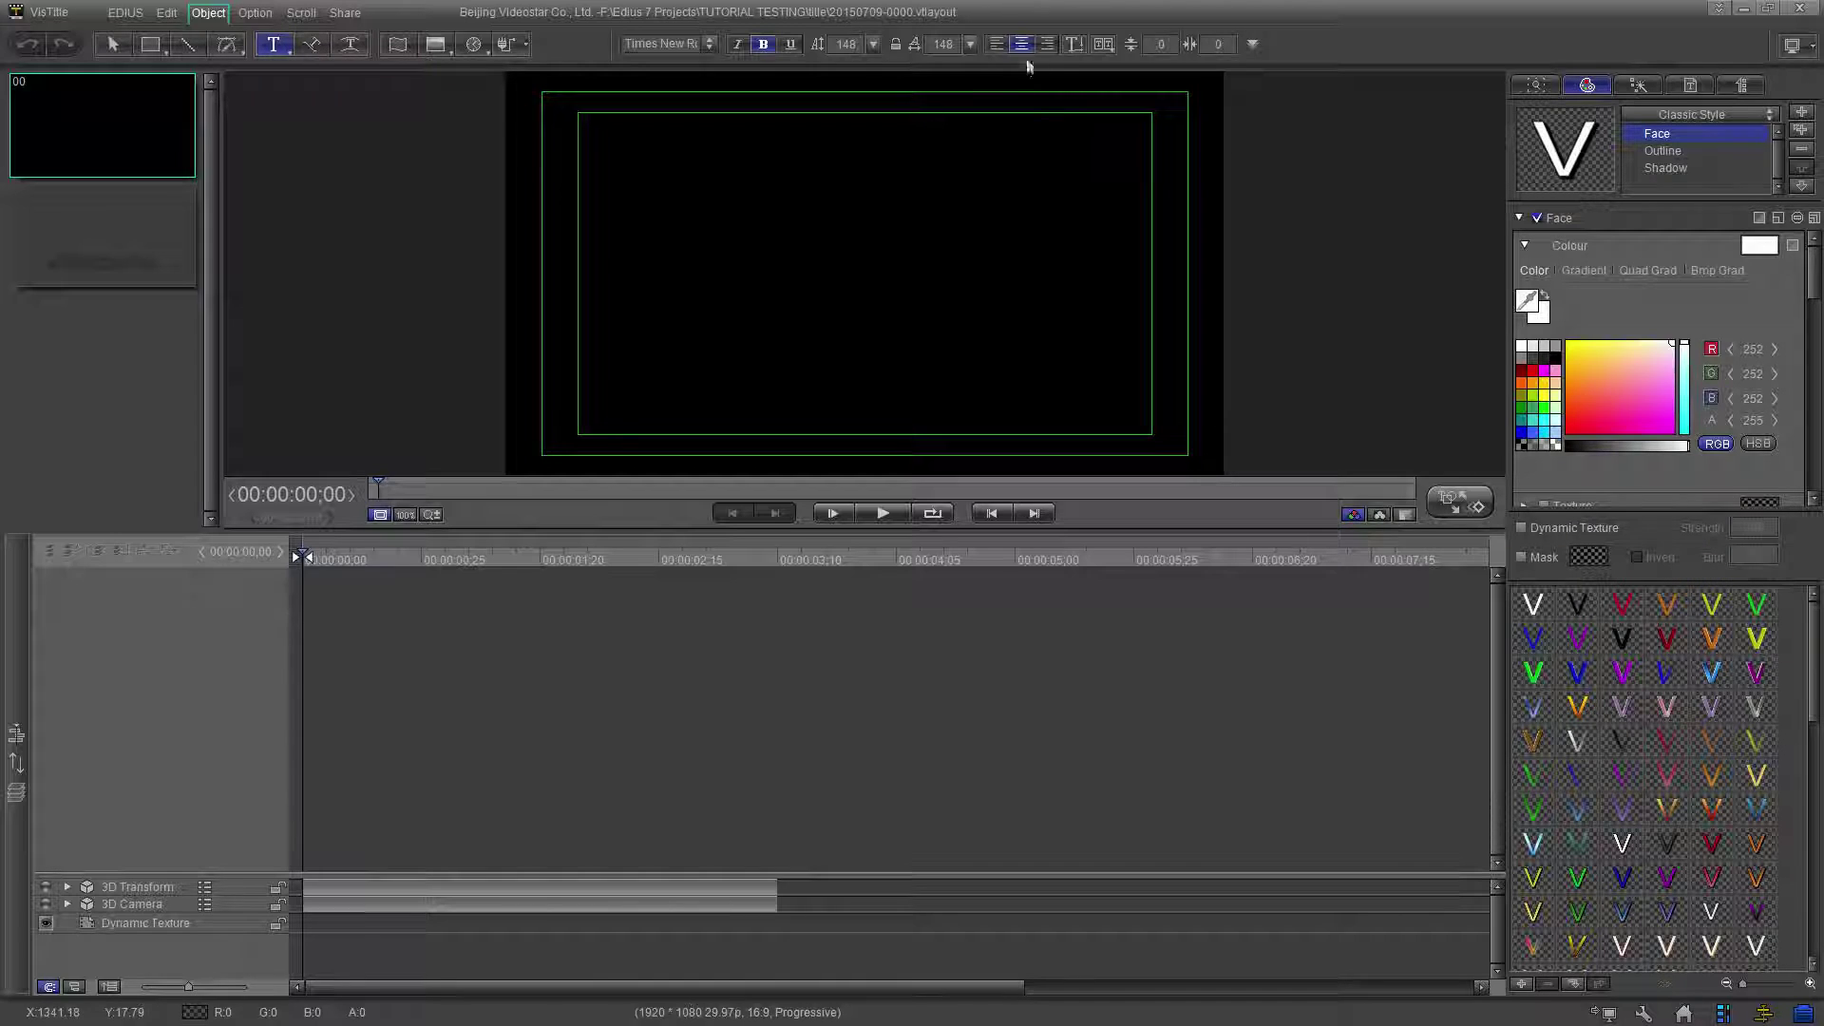
pyautogui.click(996, 44)
pyautogui.click(627, 228)
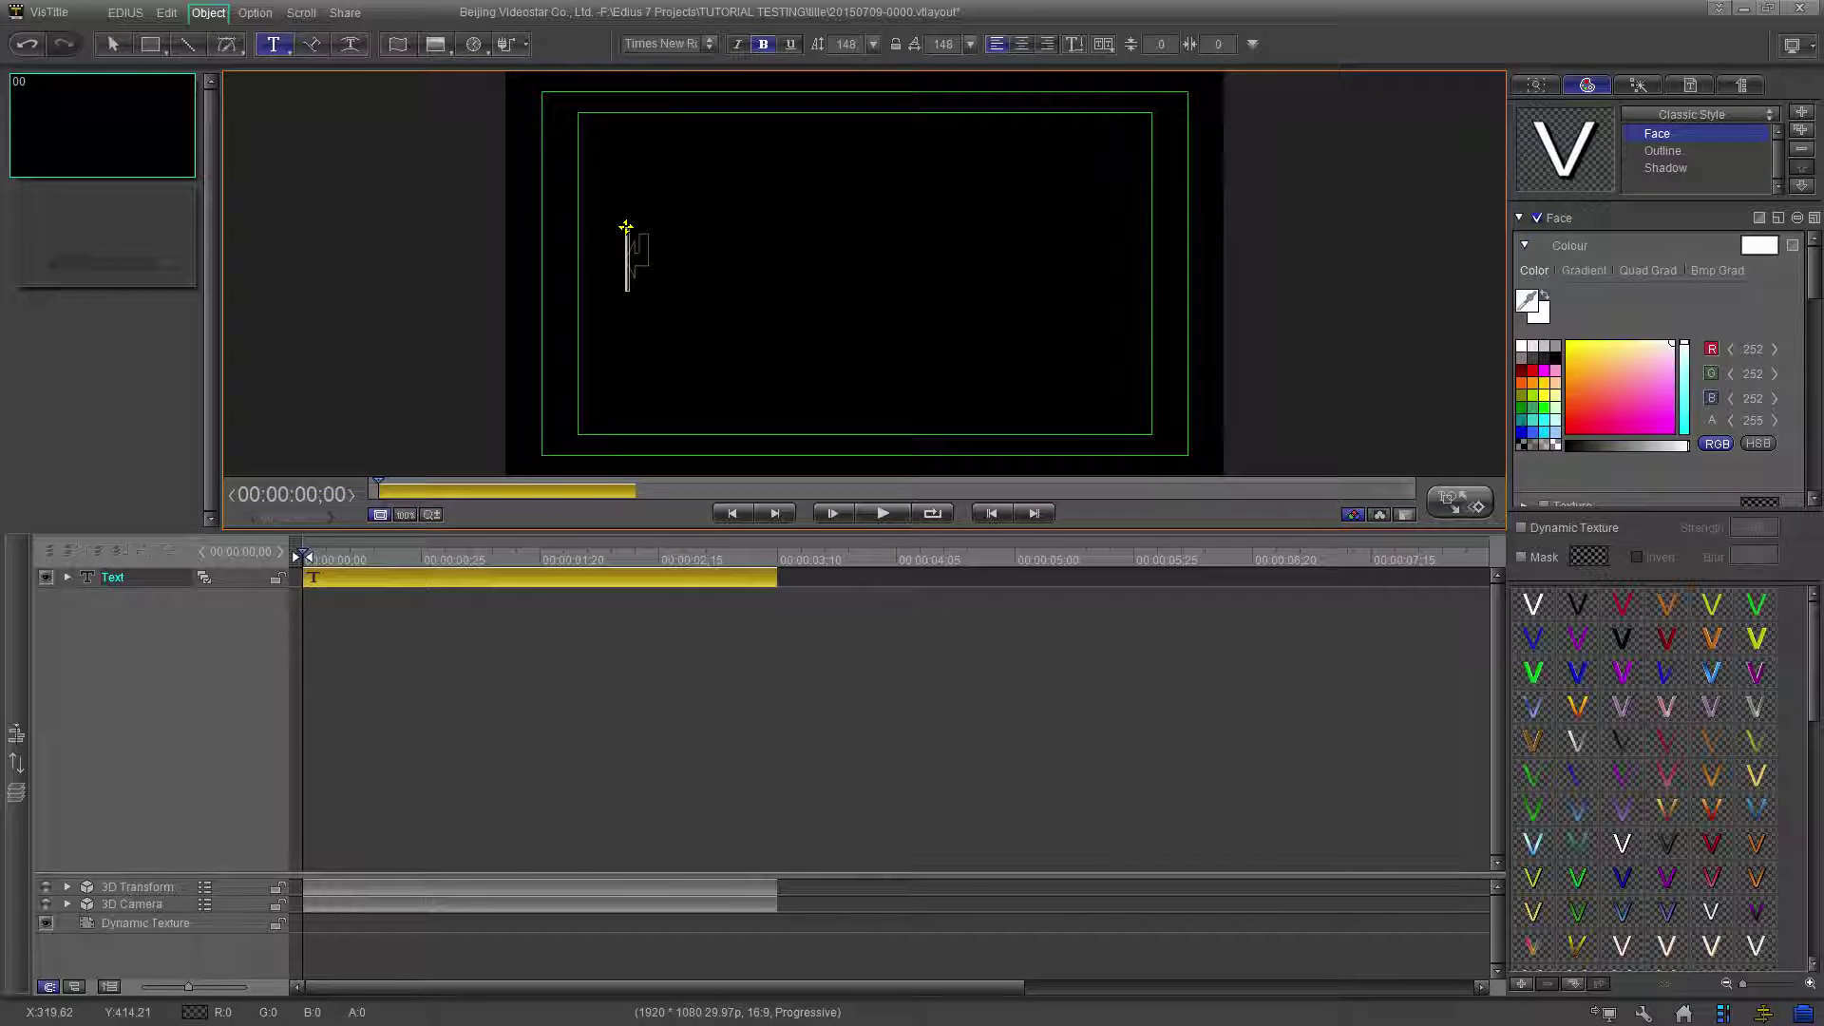
pyautogui.write('Layout Share')
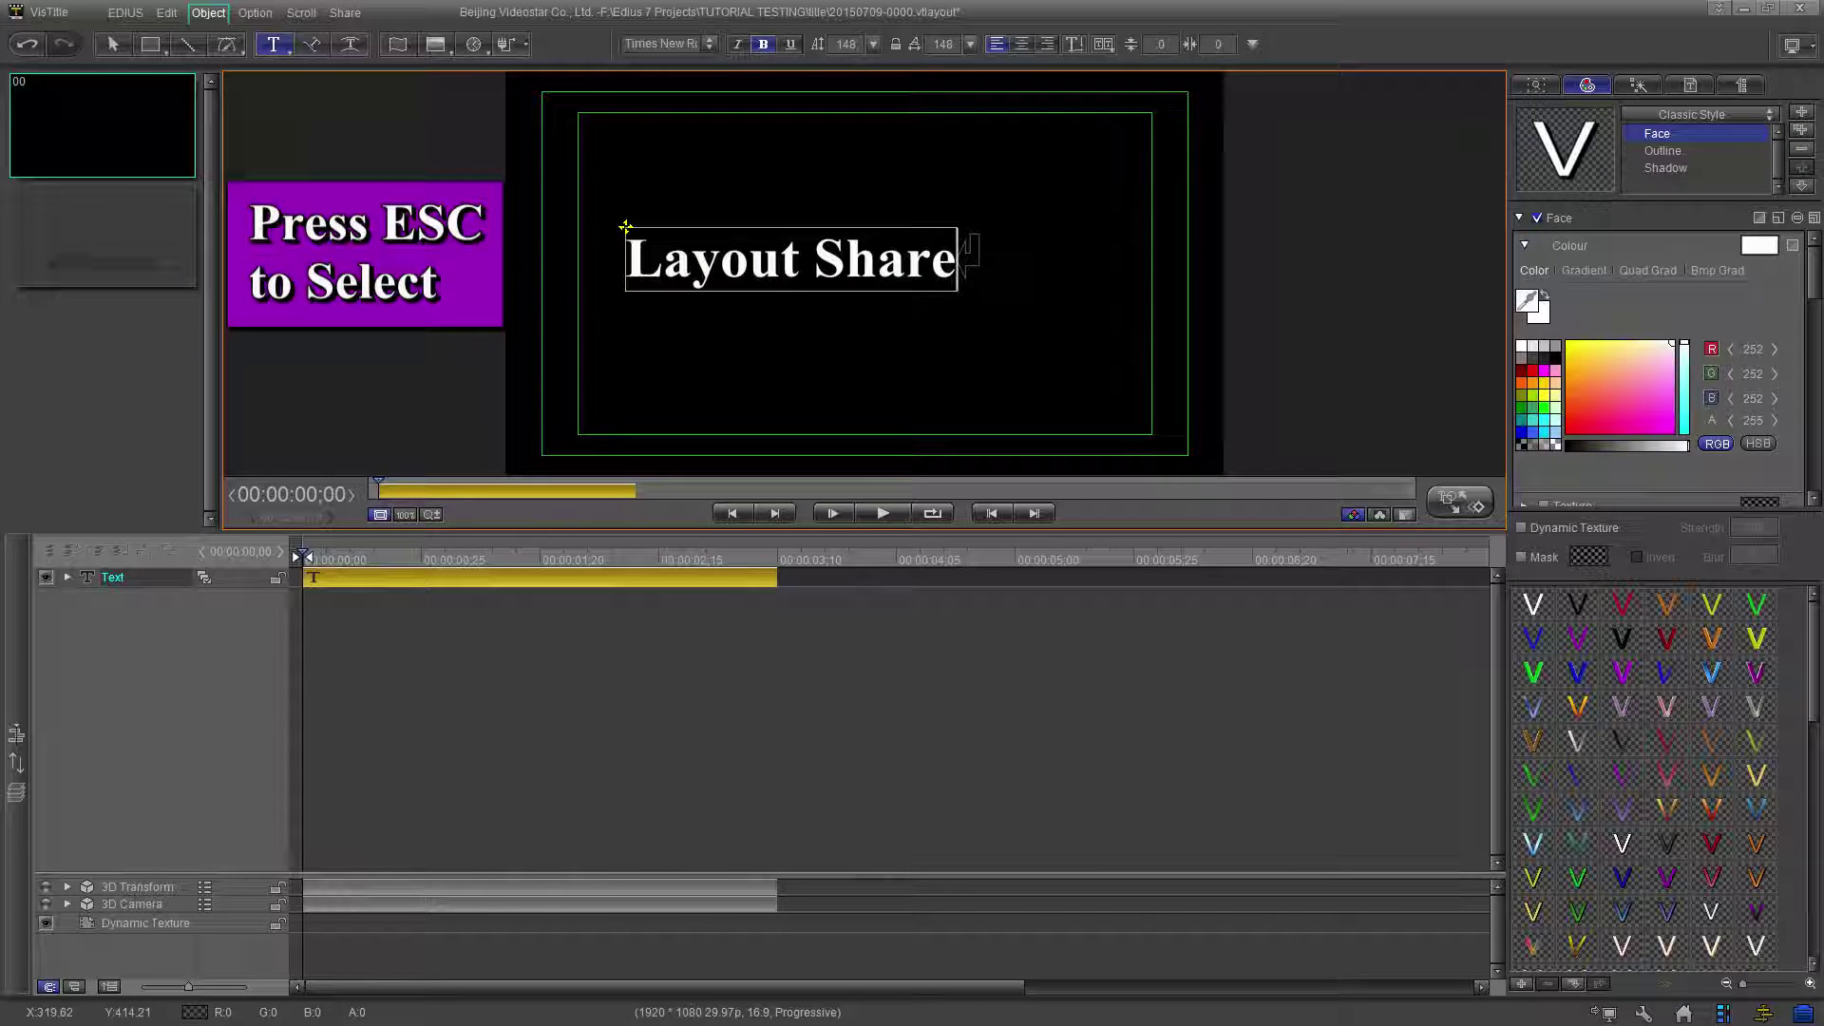
pyautogui.press('Escape')
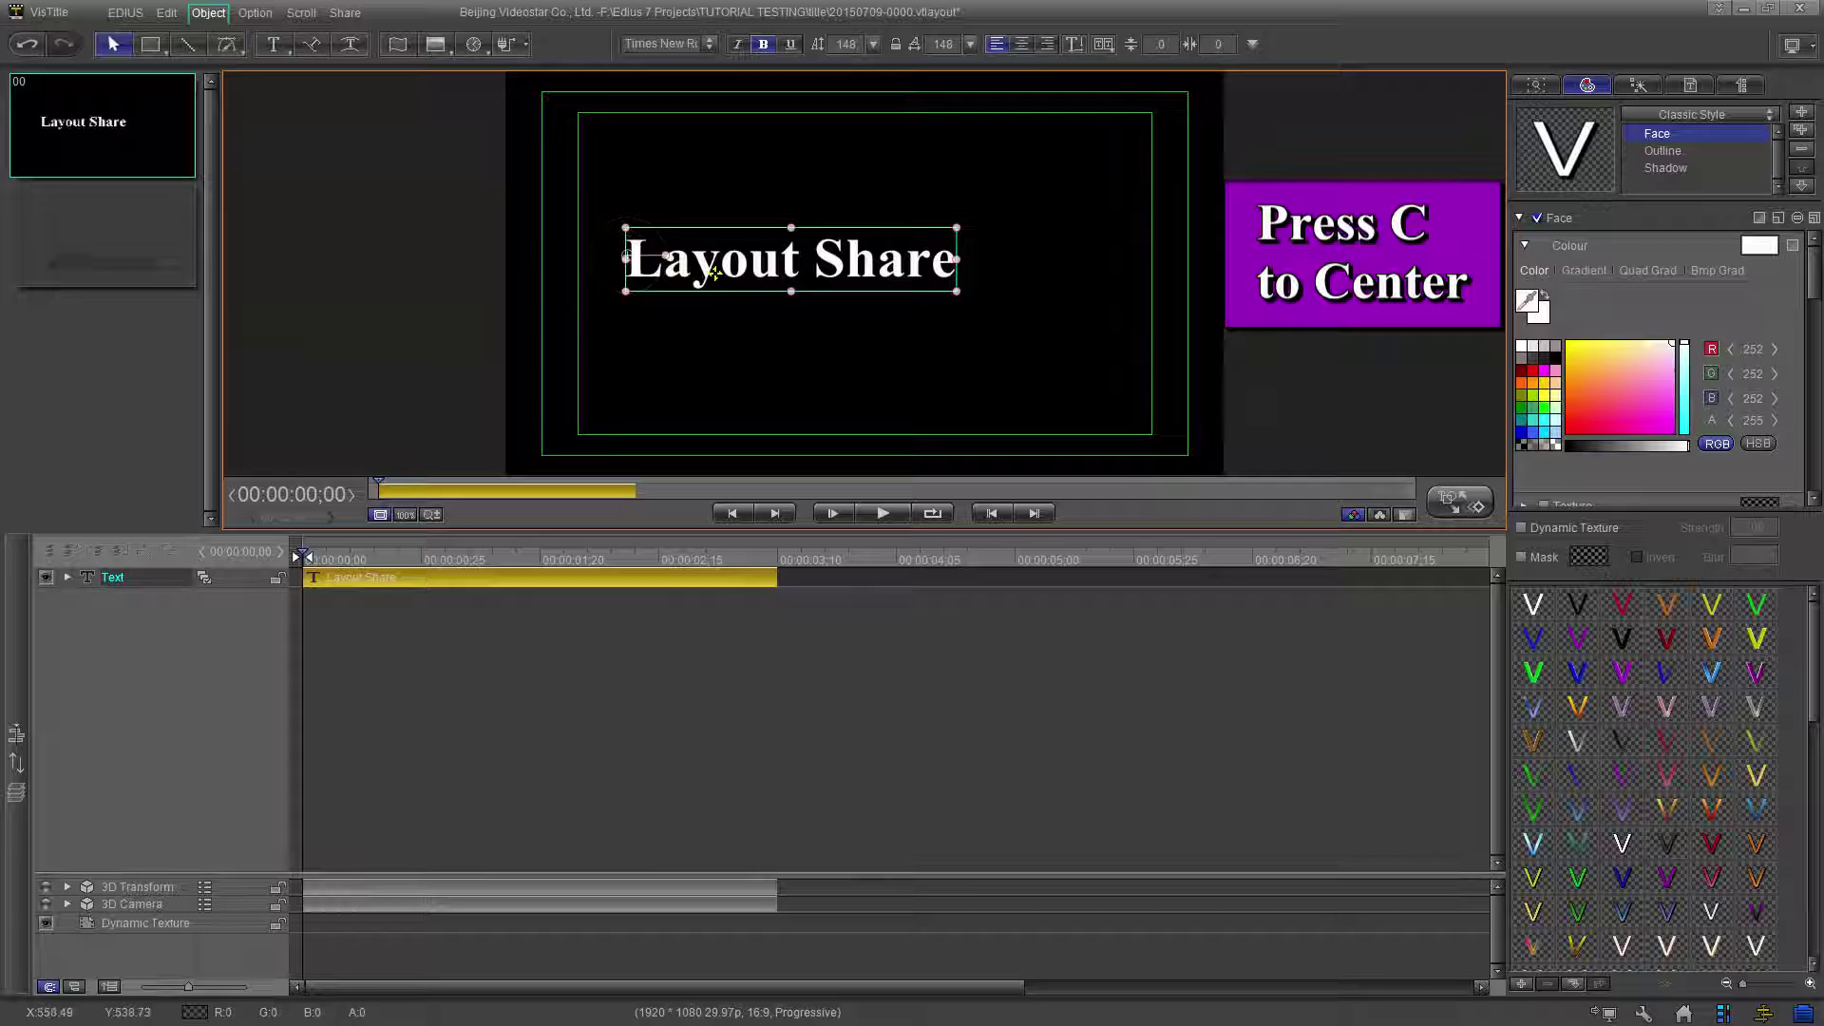
pyautogui.press('c')
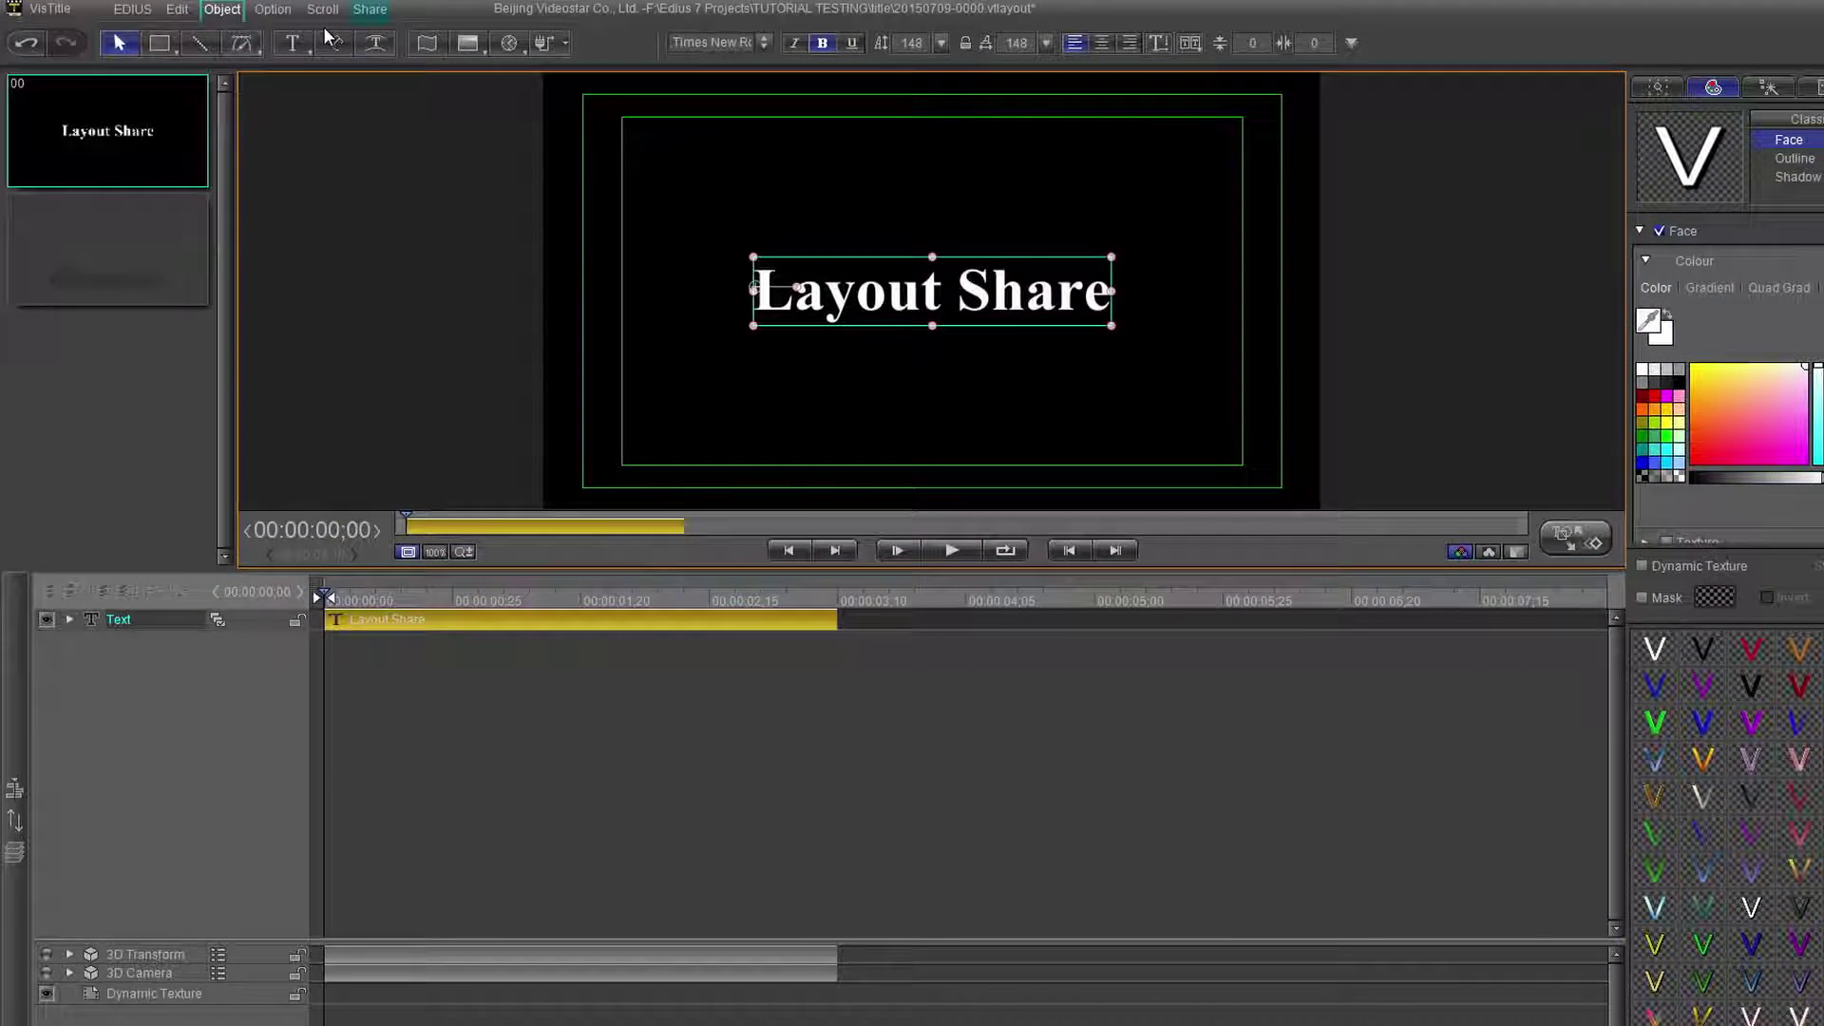
# - Show the Share toolbar, with Target Host Number 0 and Auto Receive on
pyautogui.click(370, 10)
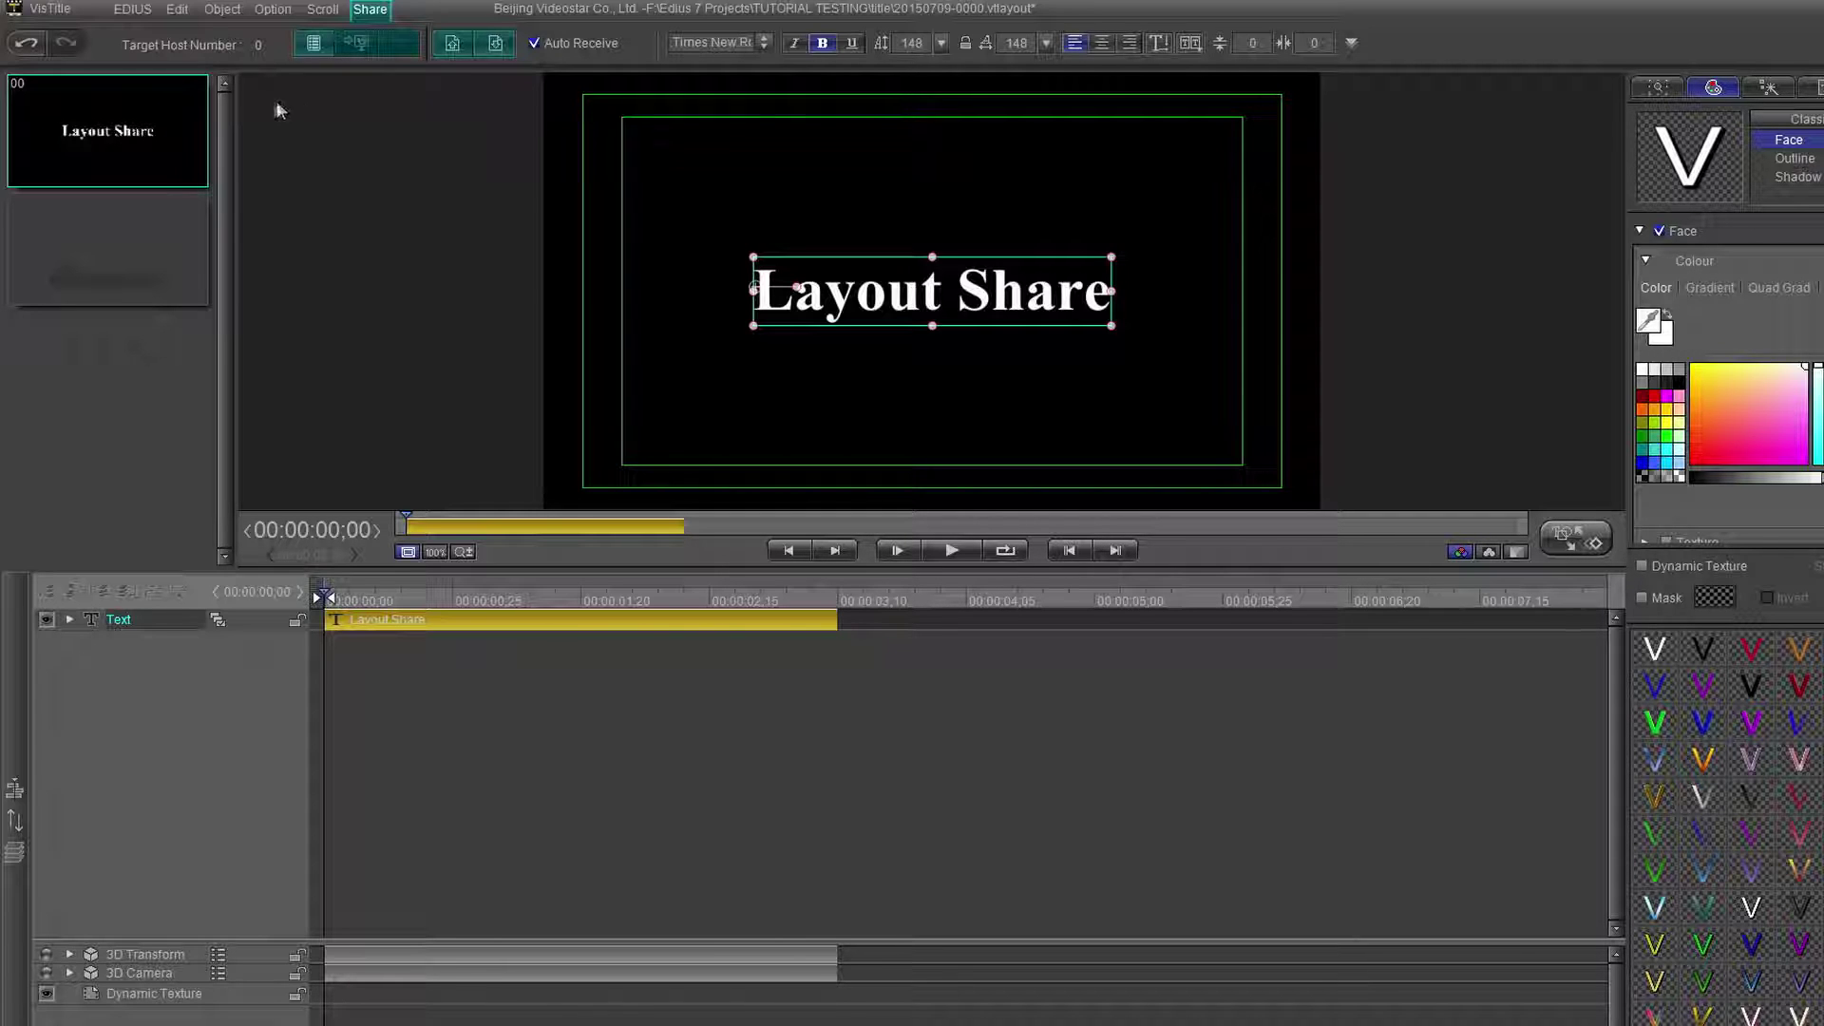
# - Choose Ultimax-PC (192.168.1.5) as the target host, making the host number 1
pyautogui.click(305, 50)
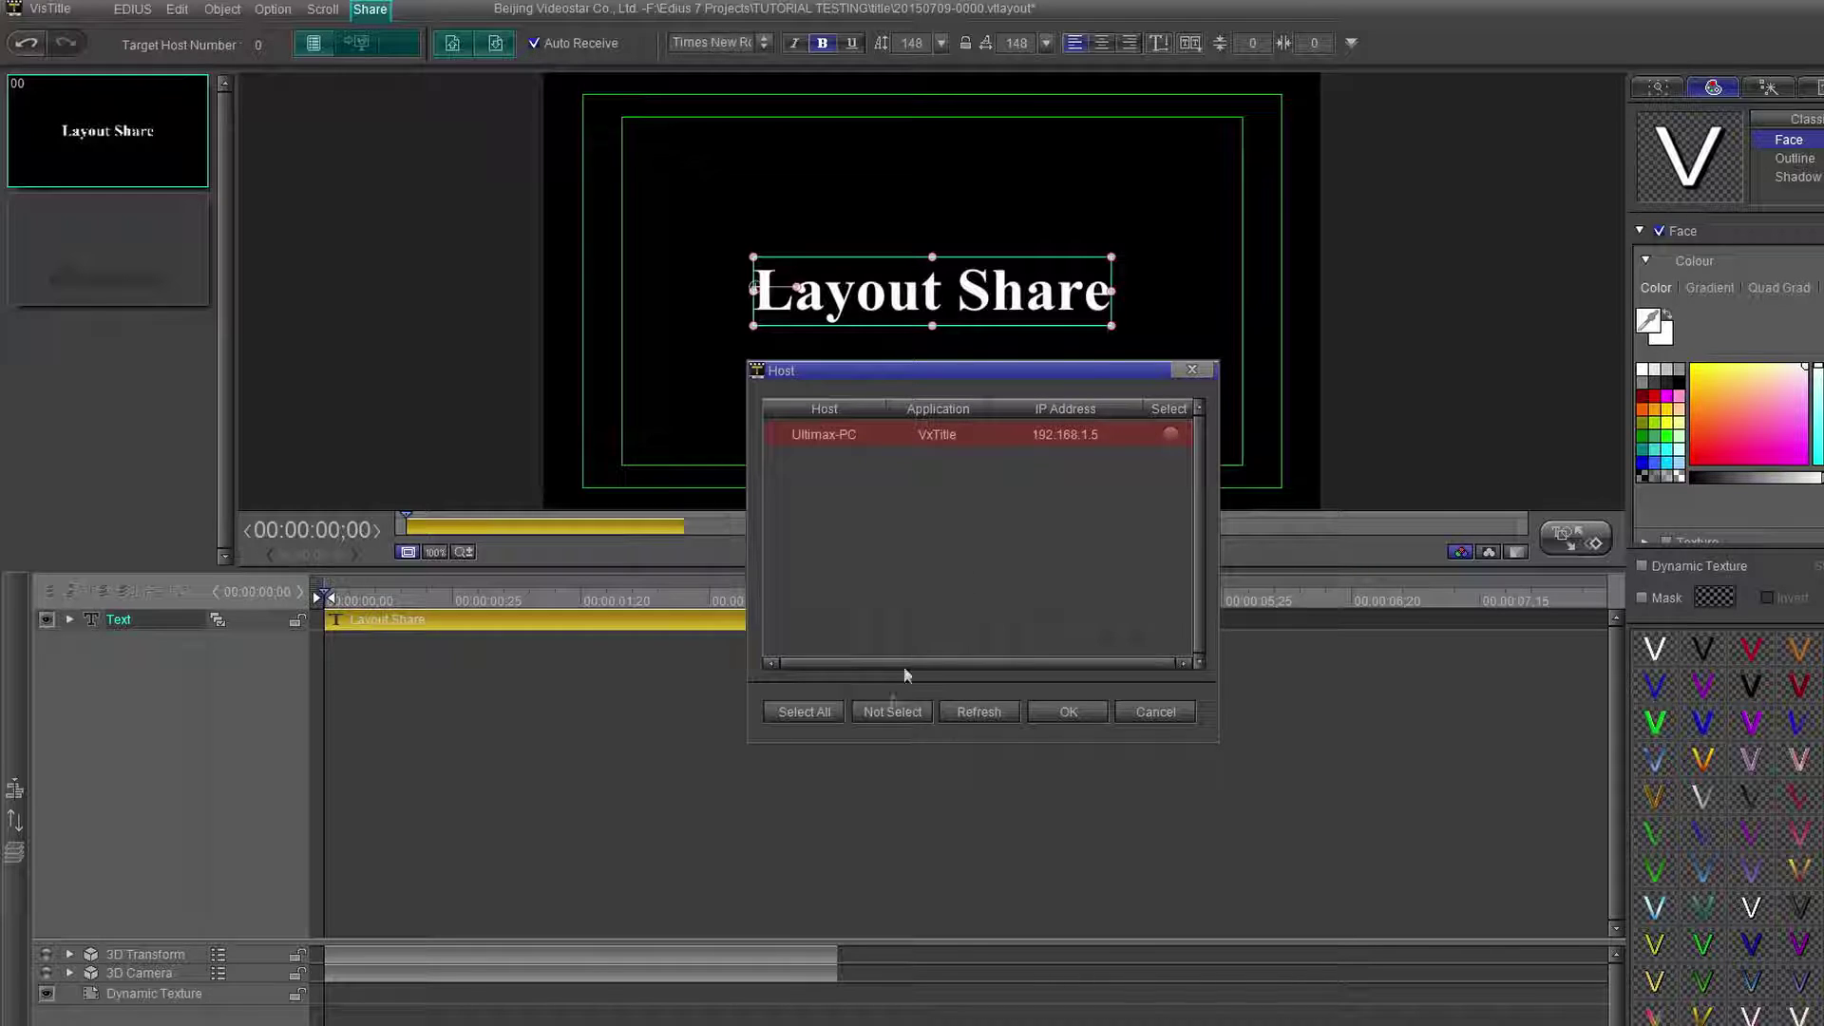
pyautogui.click(1170, 435)
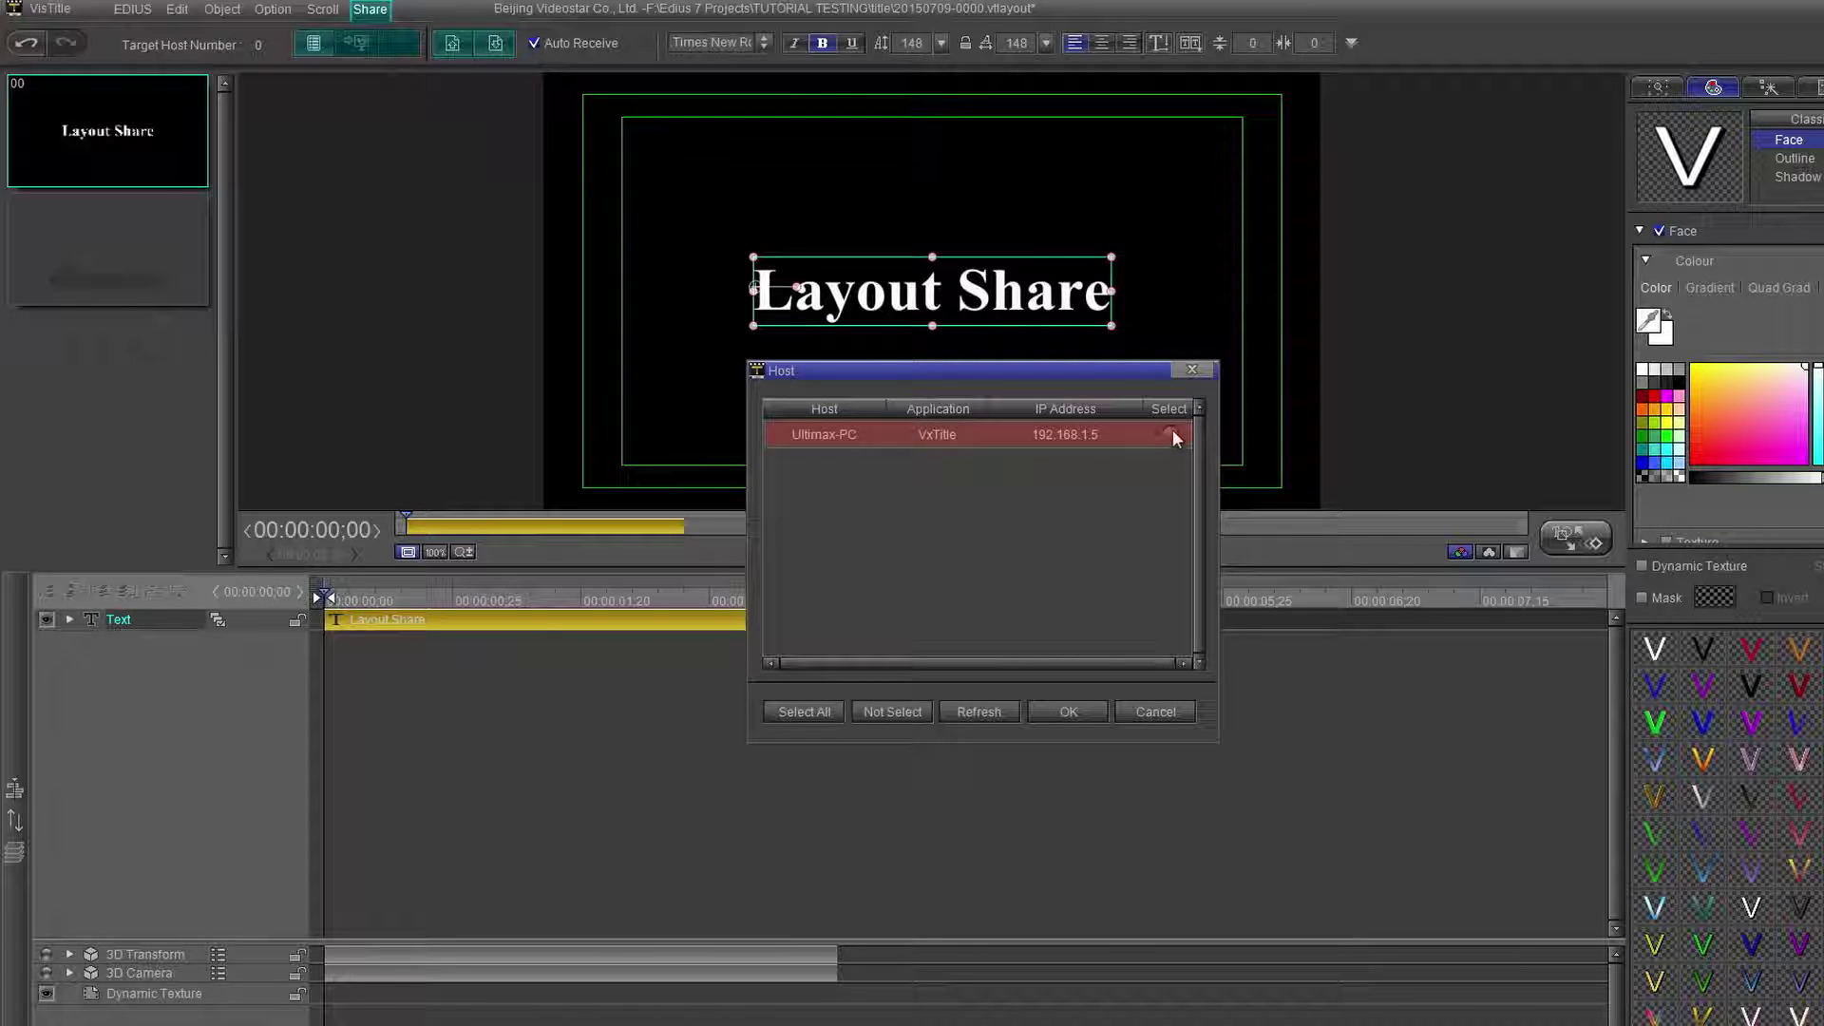
pyautogui.click(1064, 715)
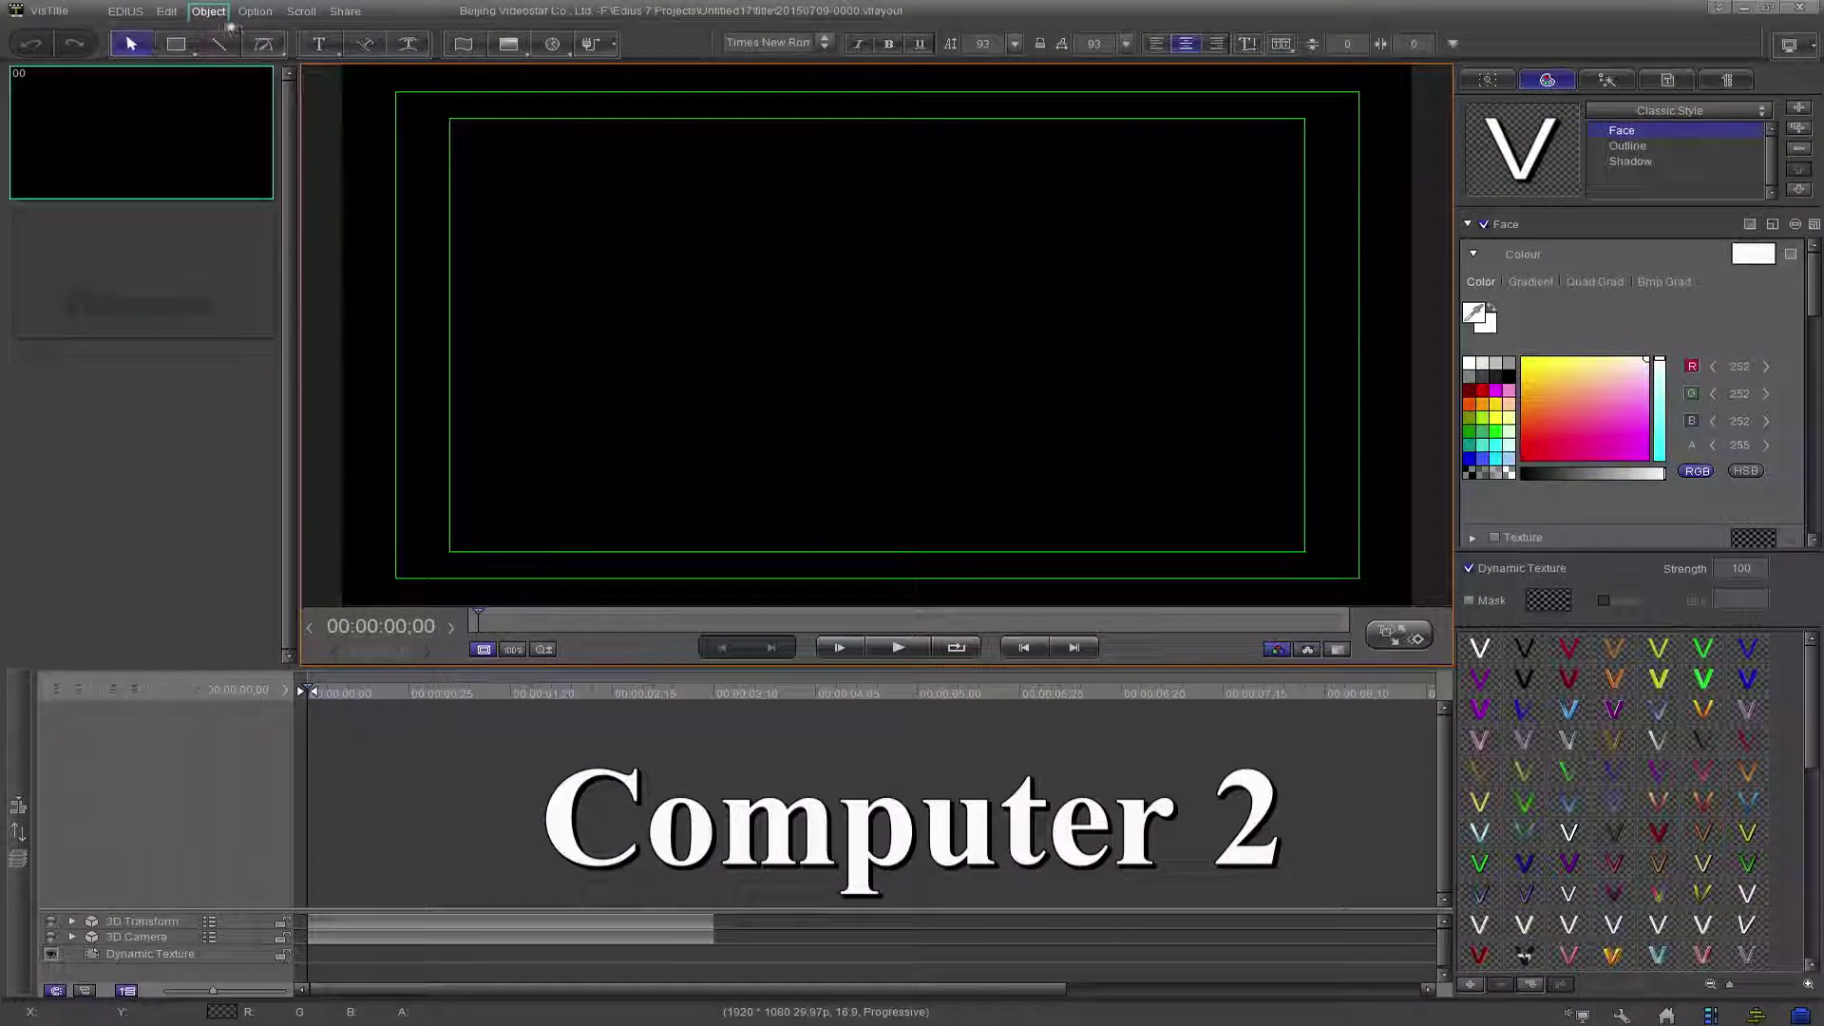
# - On the second computer, set the Editor host (192.168.1.3) as the sharing target
pyautogui.click(345, 11)
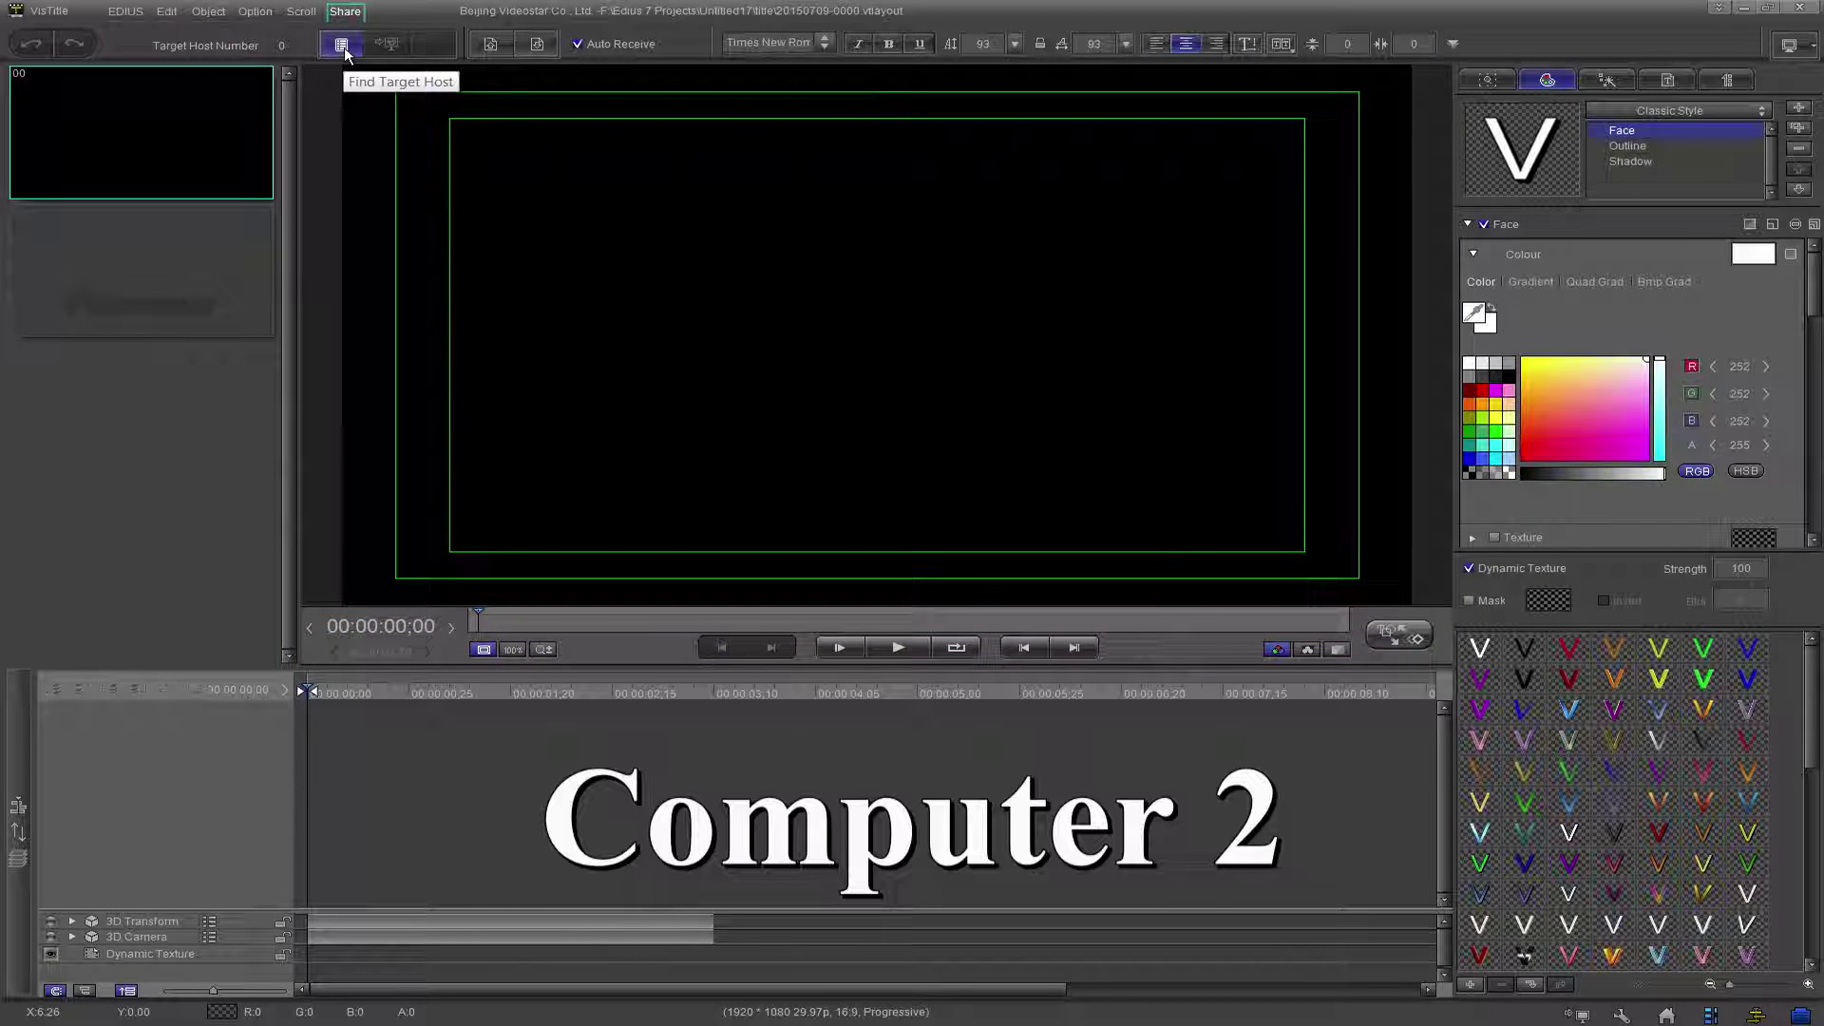
pyautogui.click(344, 47)
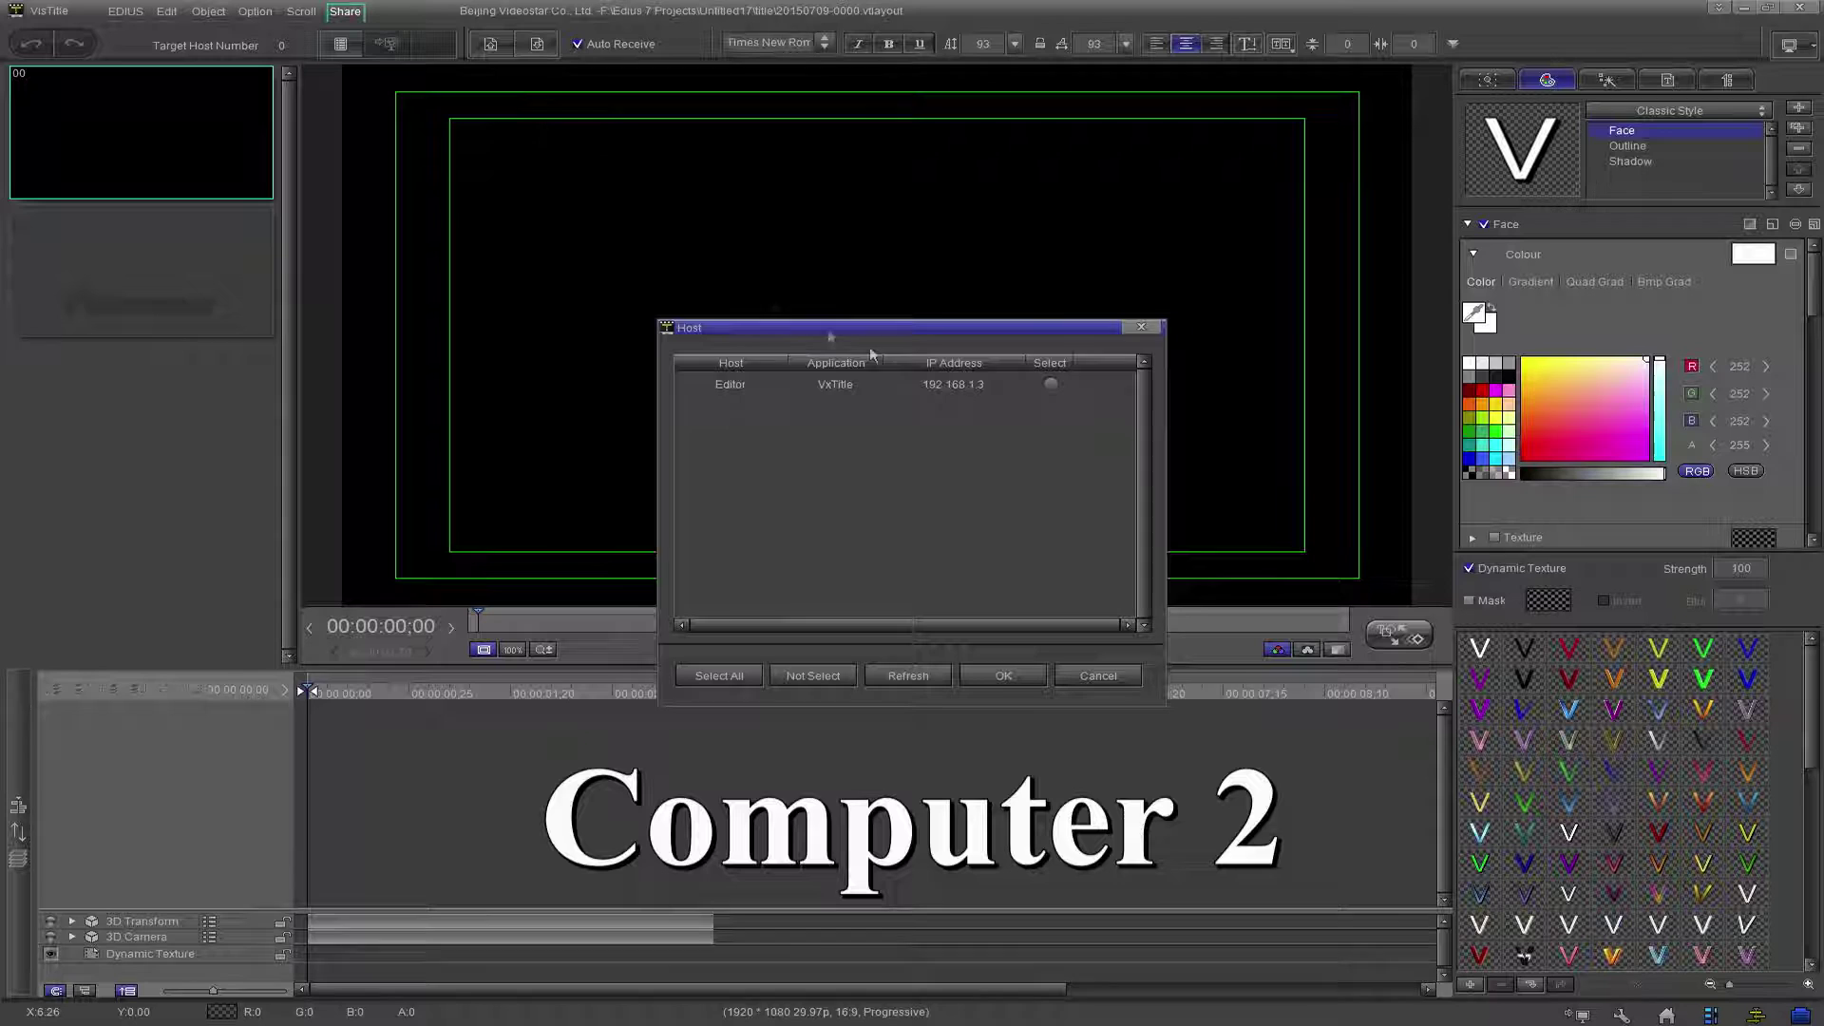
pyautogui.click(1052, 386)
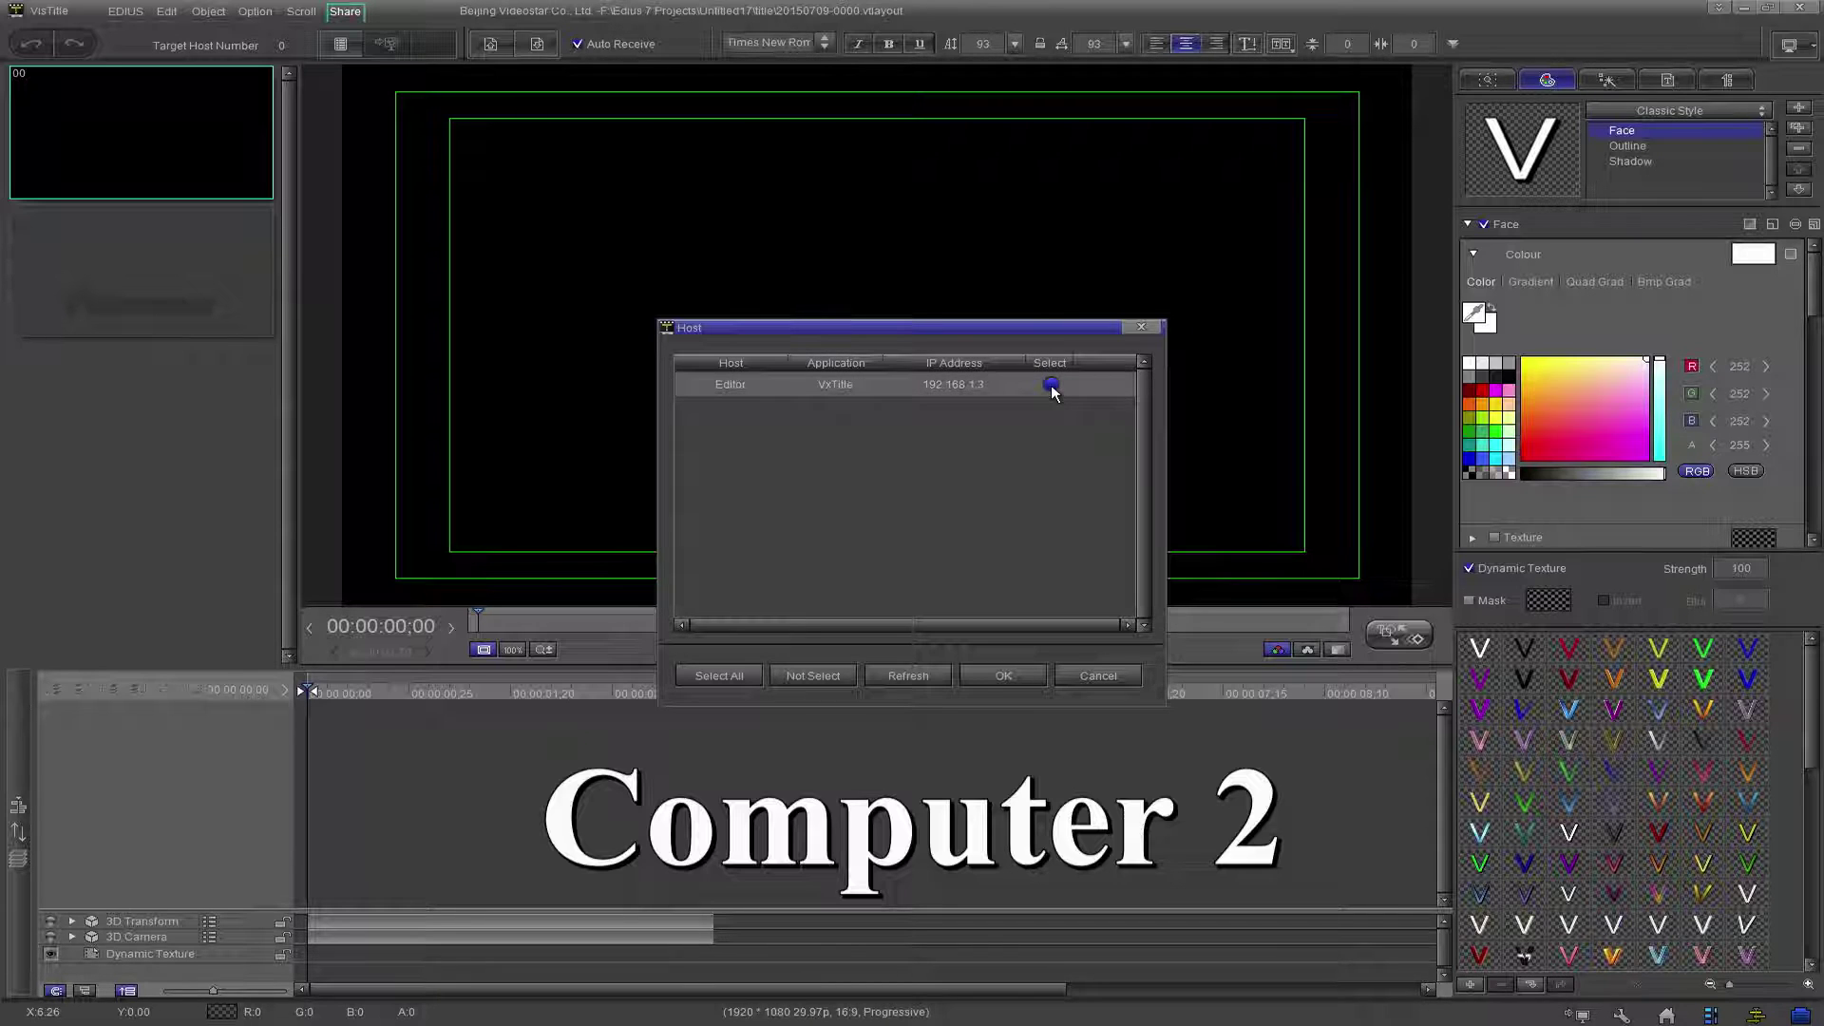
pyautogui.click(1004, 676)
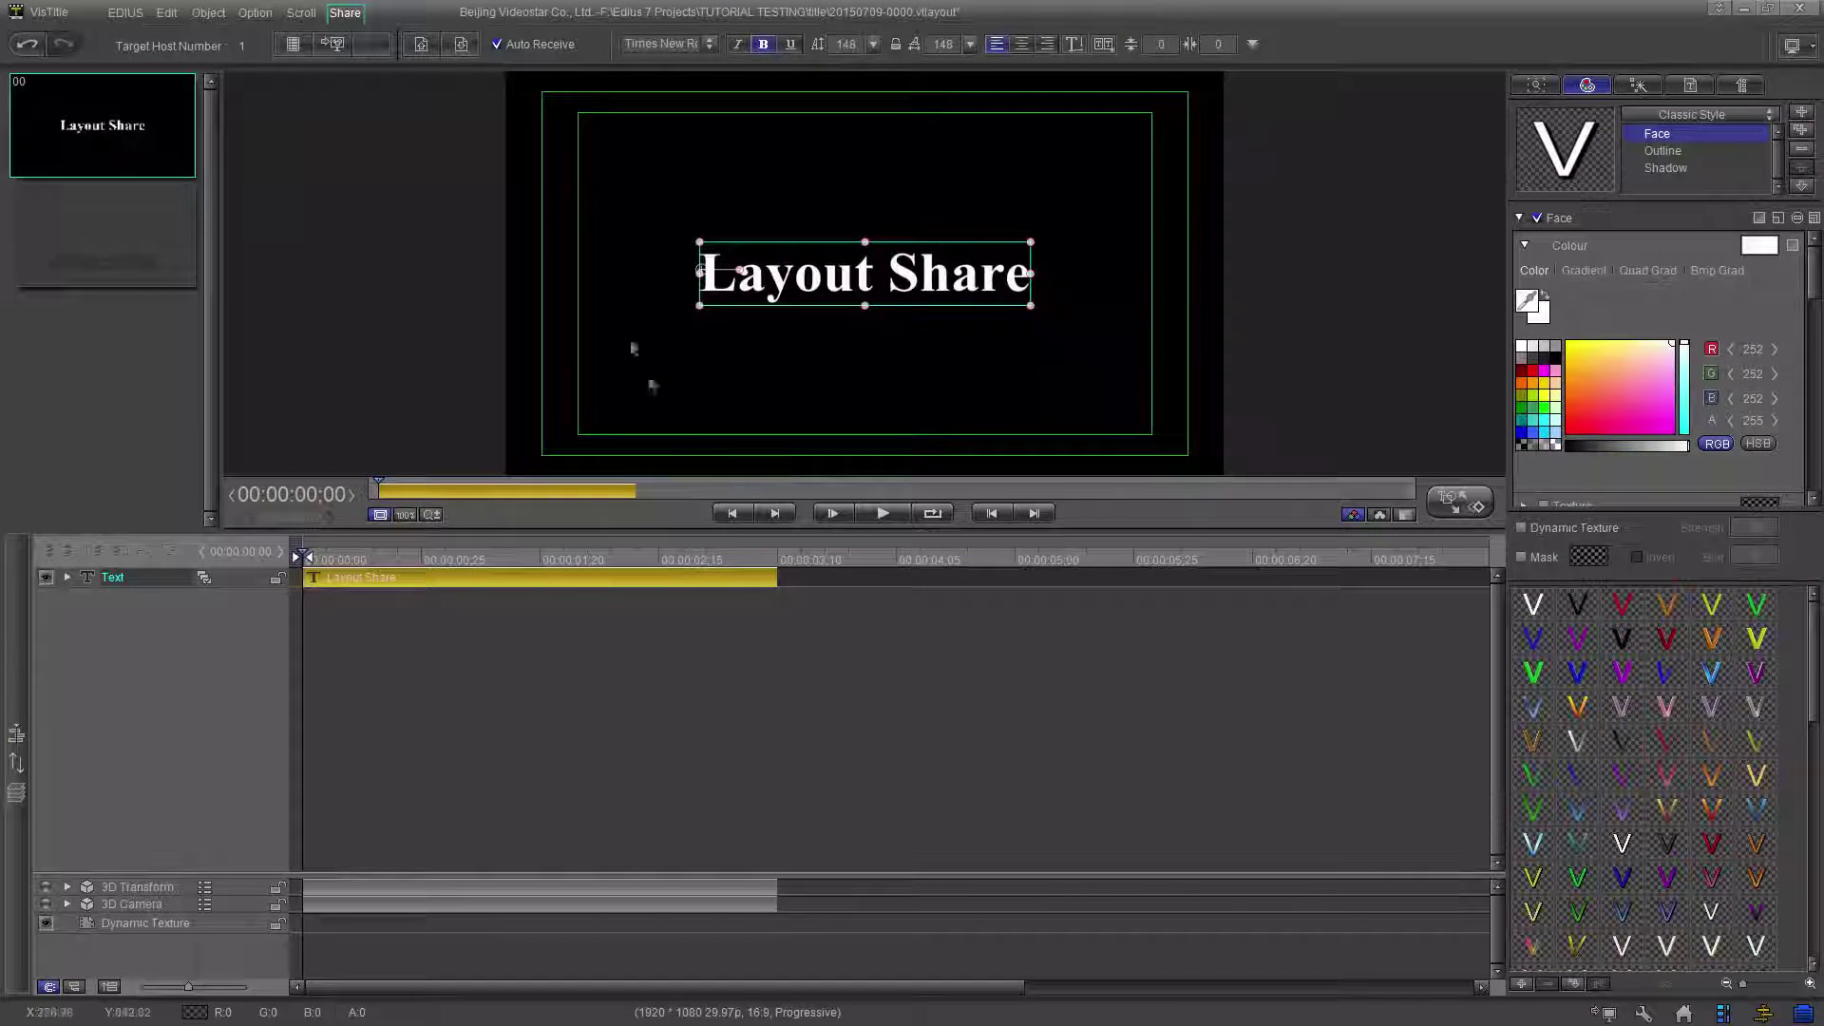
# - Send the Layout Share layout to the target computer, then add a new empty page
pyautogui.click(339, 47)
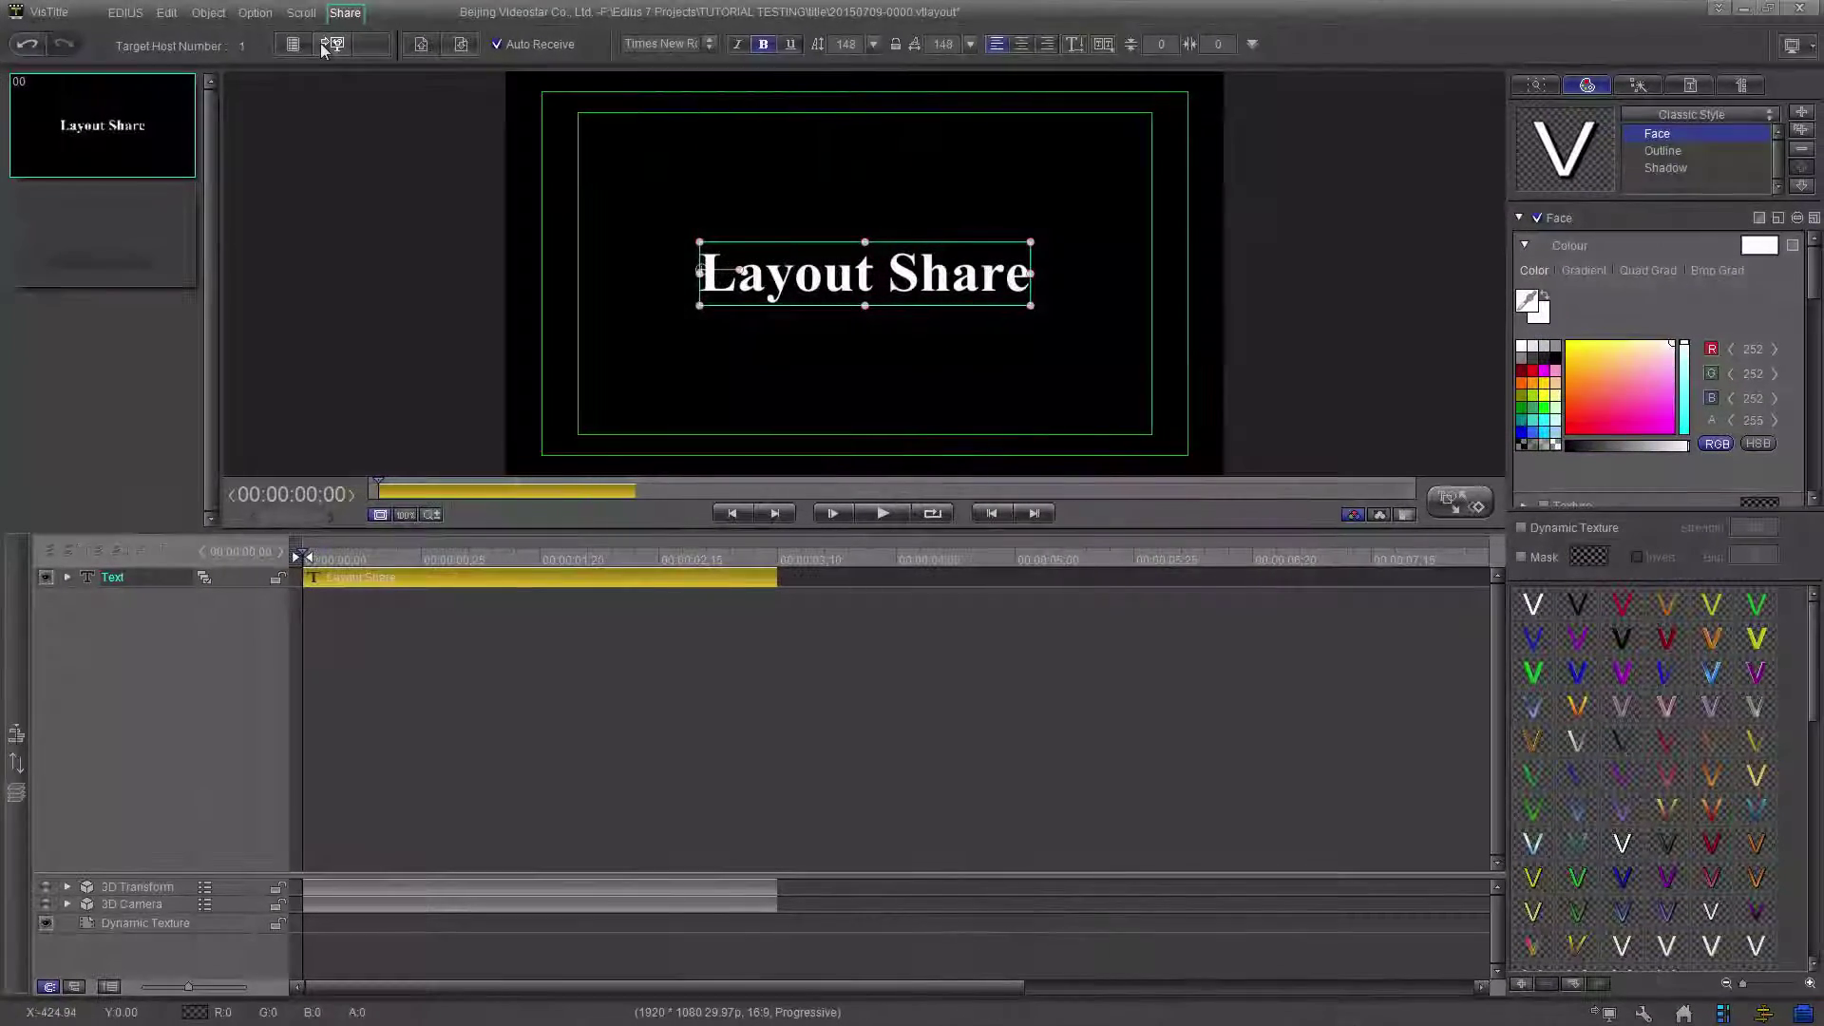
pyautogui.click(327, 45)
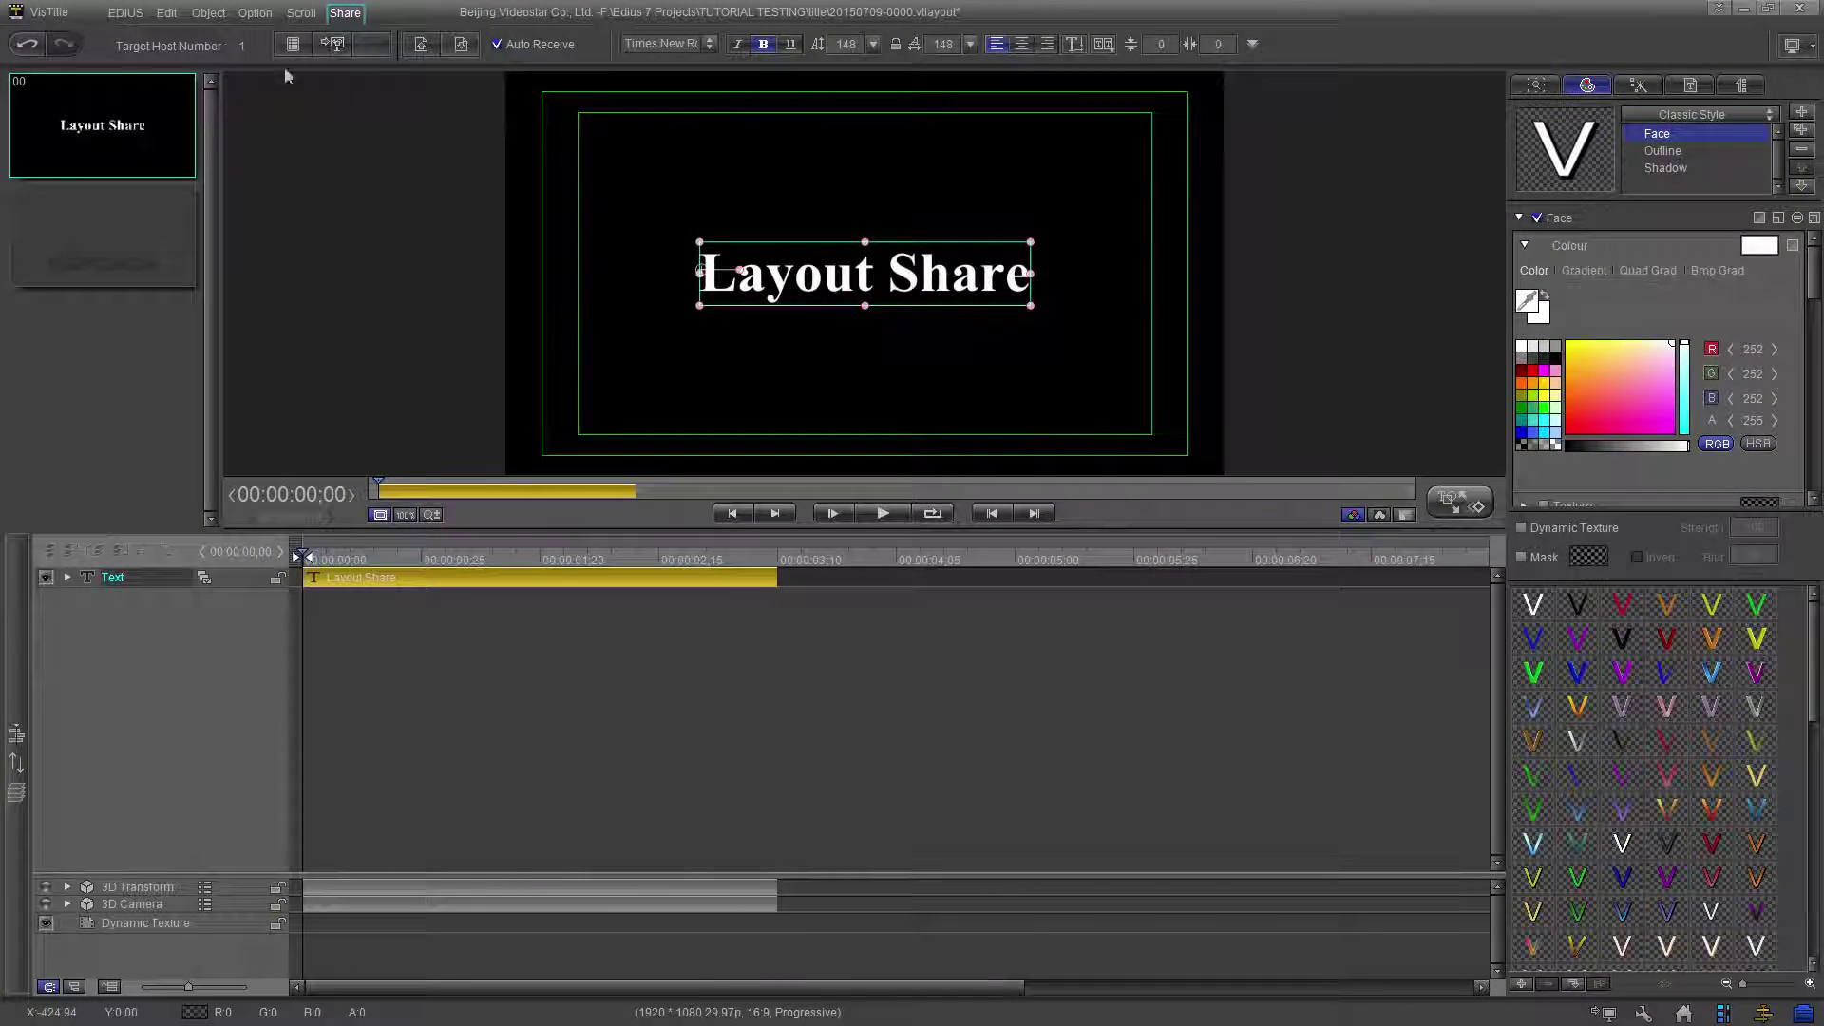
# - Add the Earth movie from the library's Movie objects and centre it at 960, 540
pyautogui.click(92, 259)
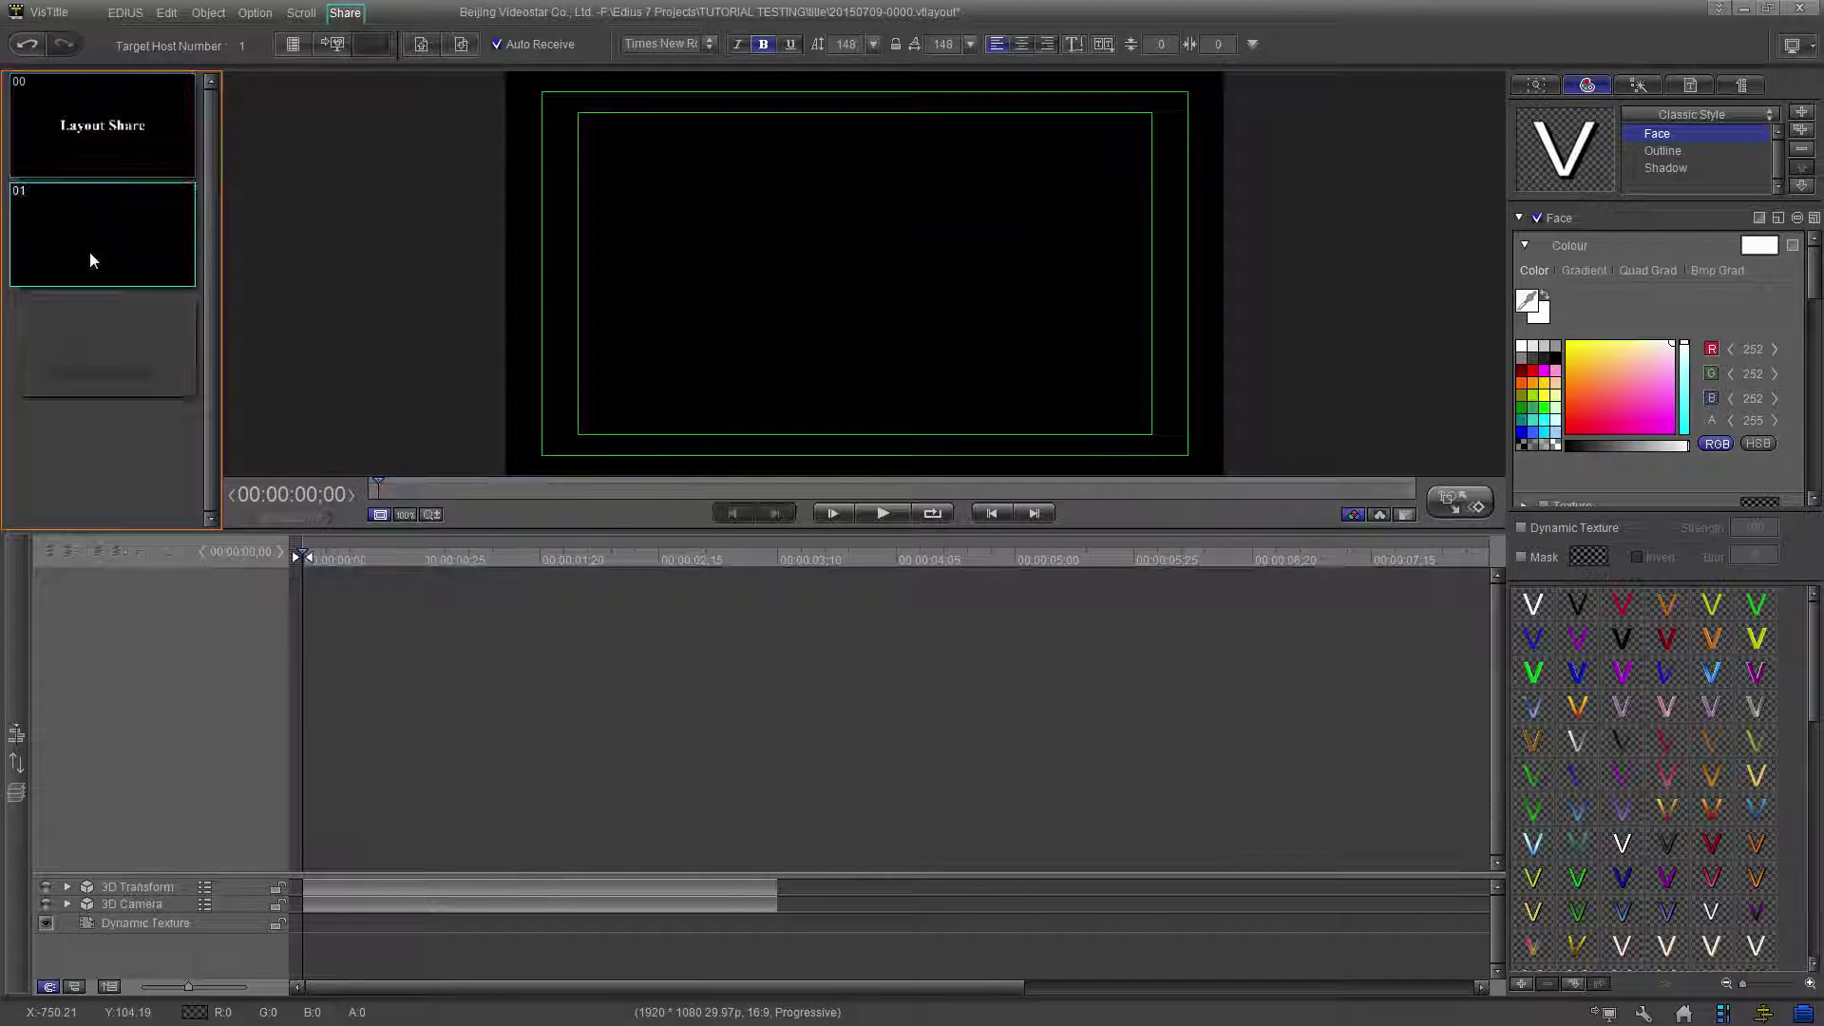
pyautogui.click(22, 881)
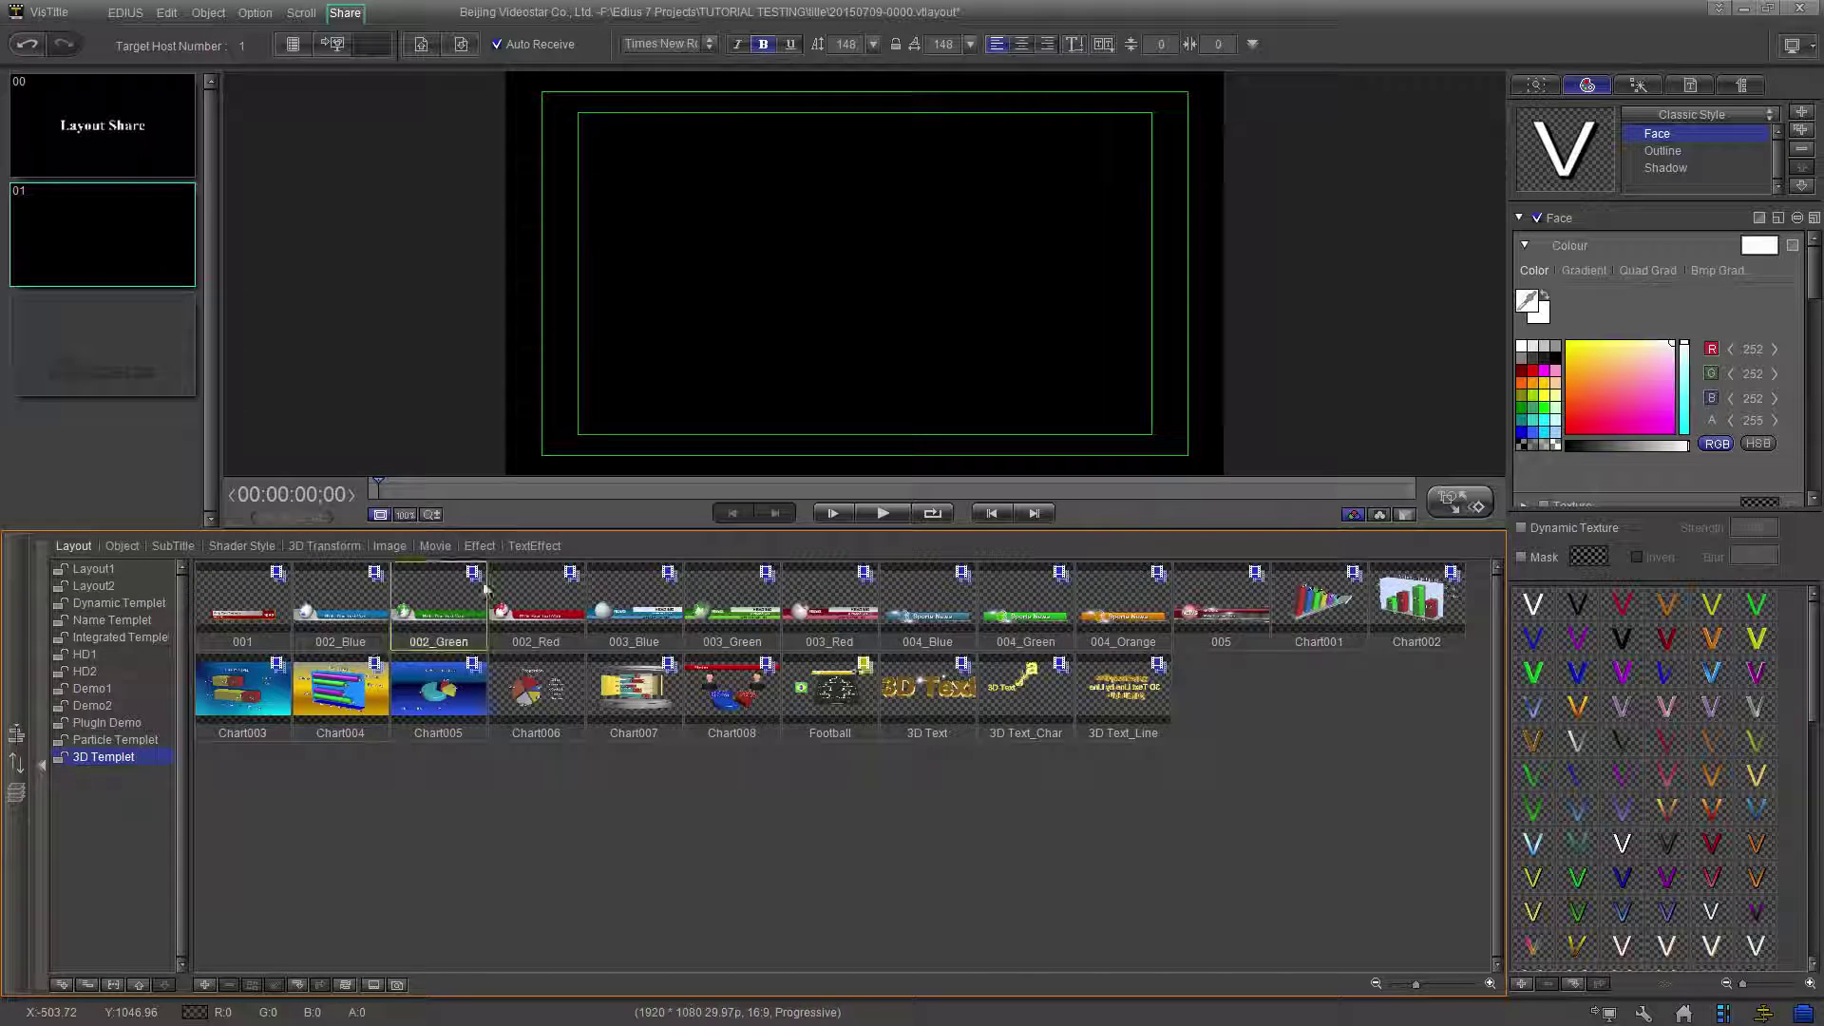
pyautogui.click(435, 547)
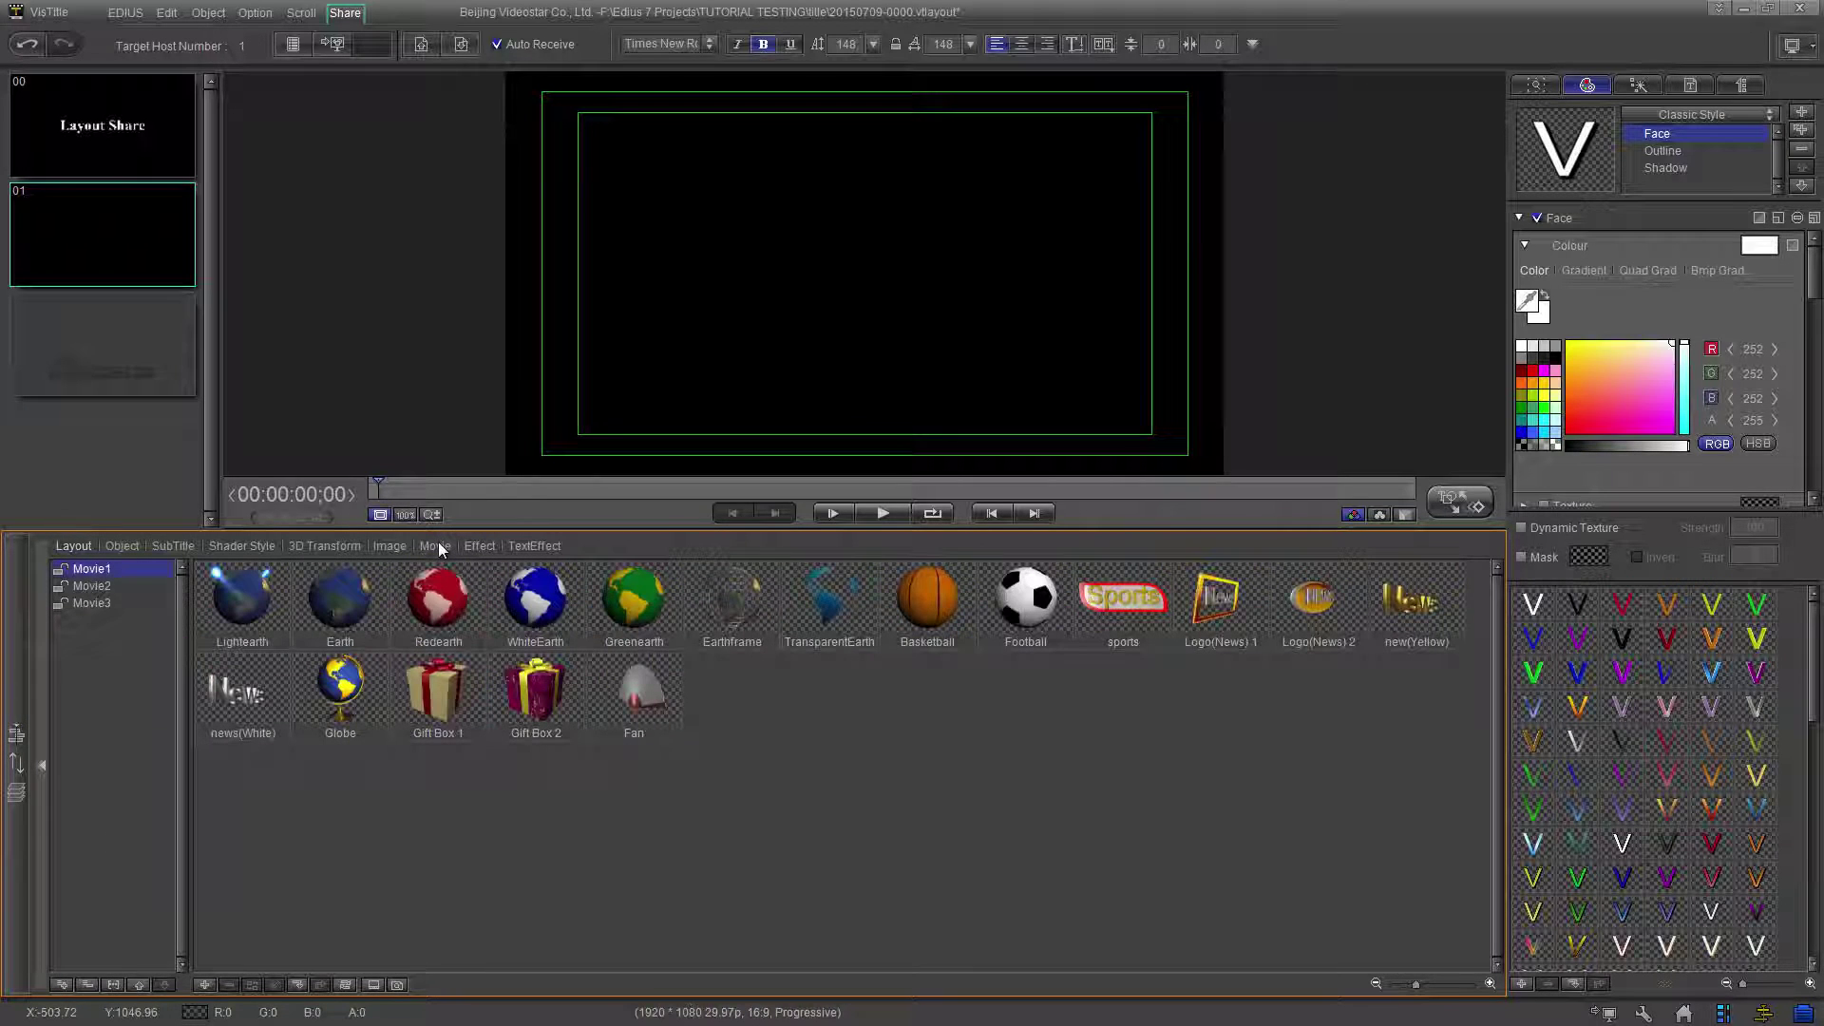
pyautogui.doubleClick(323, 613)
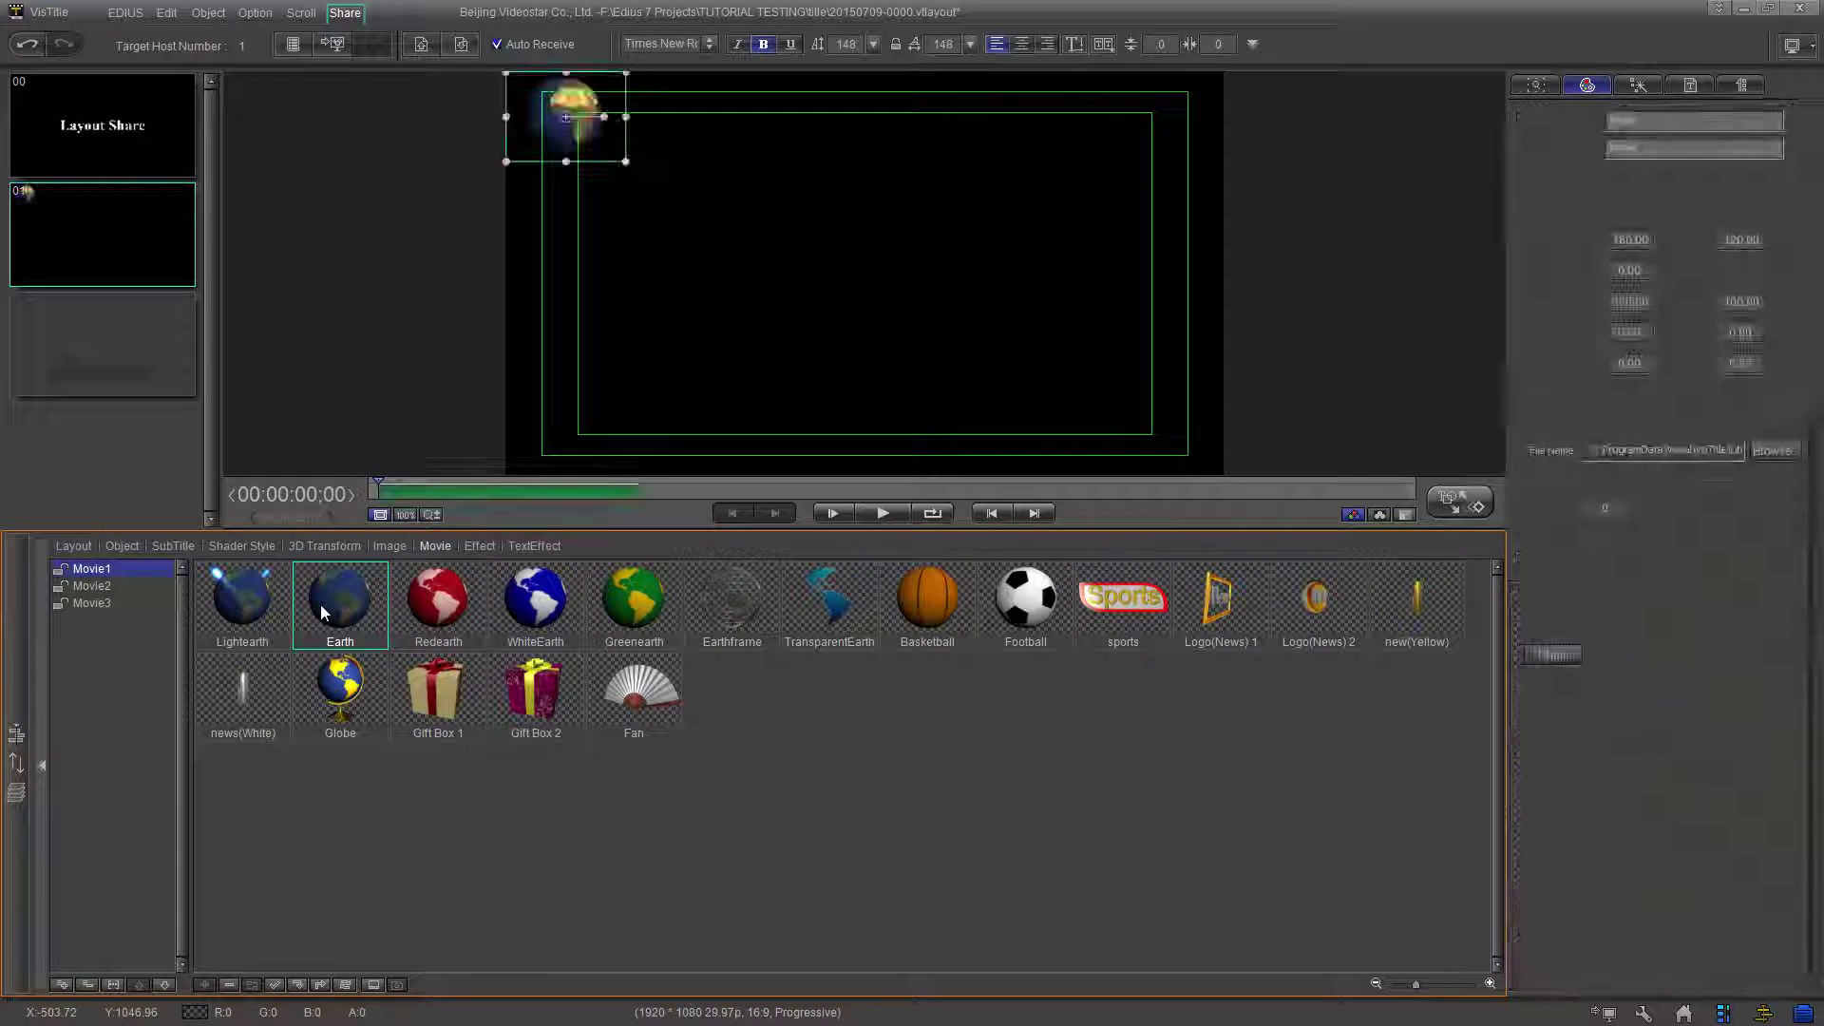
pyautogui.moveTo(577, 89); pyautogui.dragTo(875, 247)
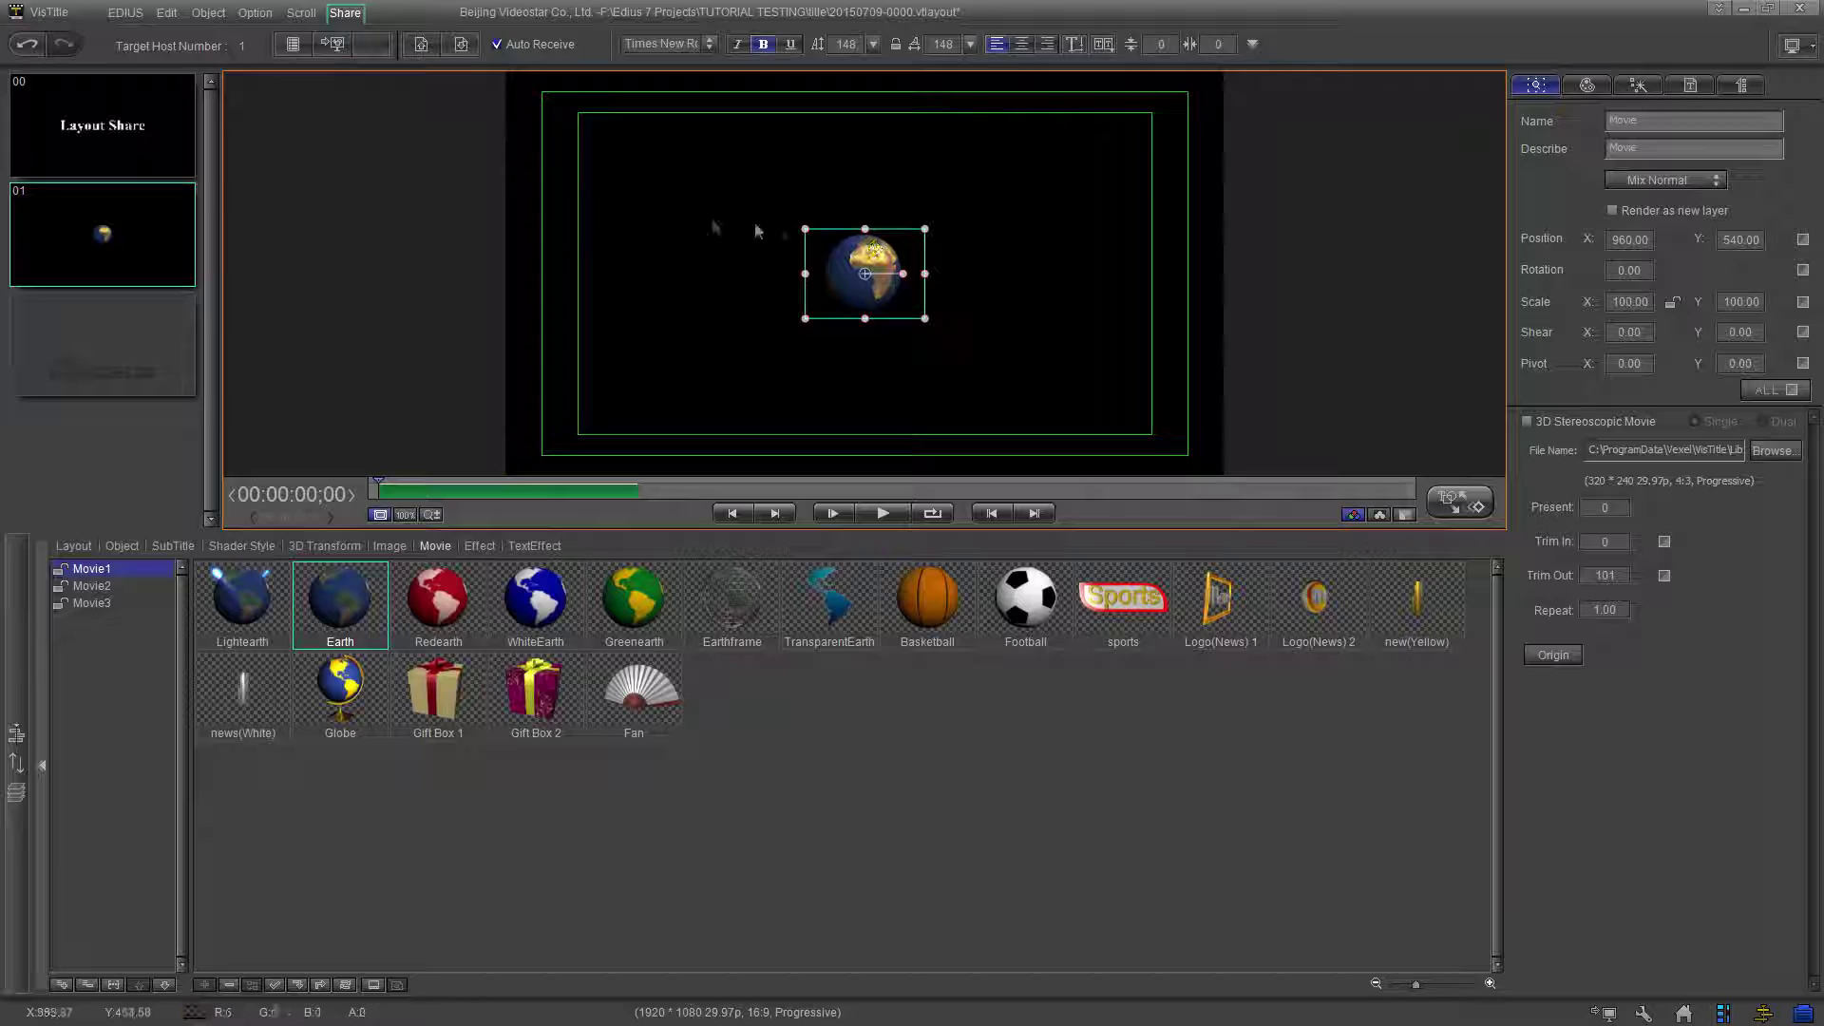
# - Send the Earth layout, then import both received layouts on the second computer
pyautogui.click(333, 47)
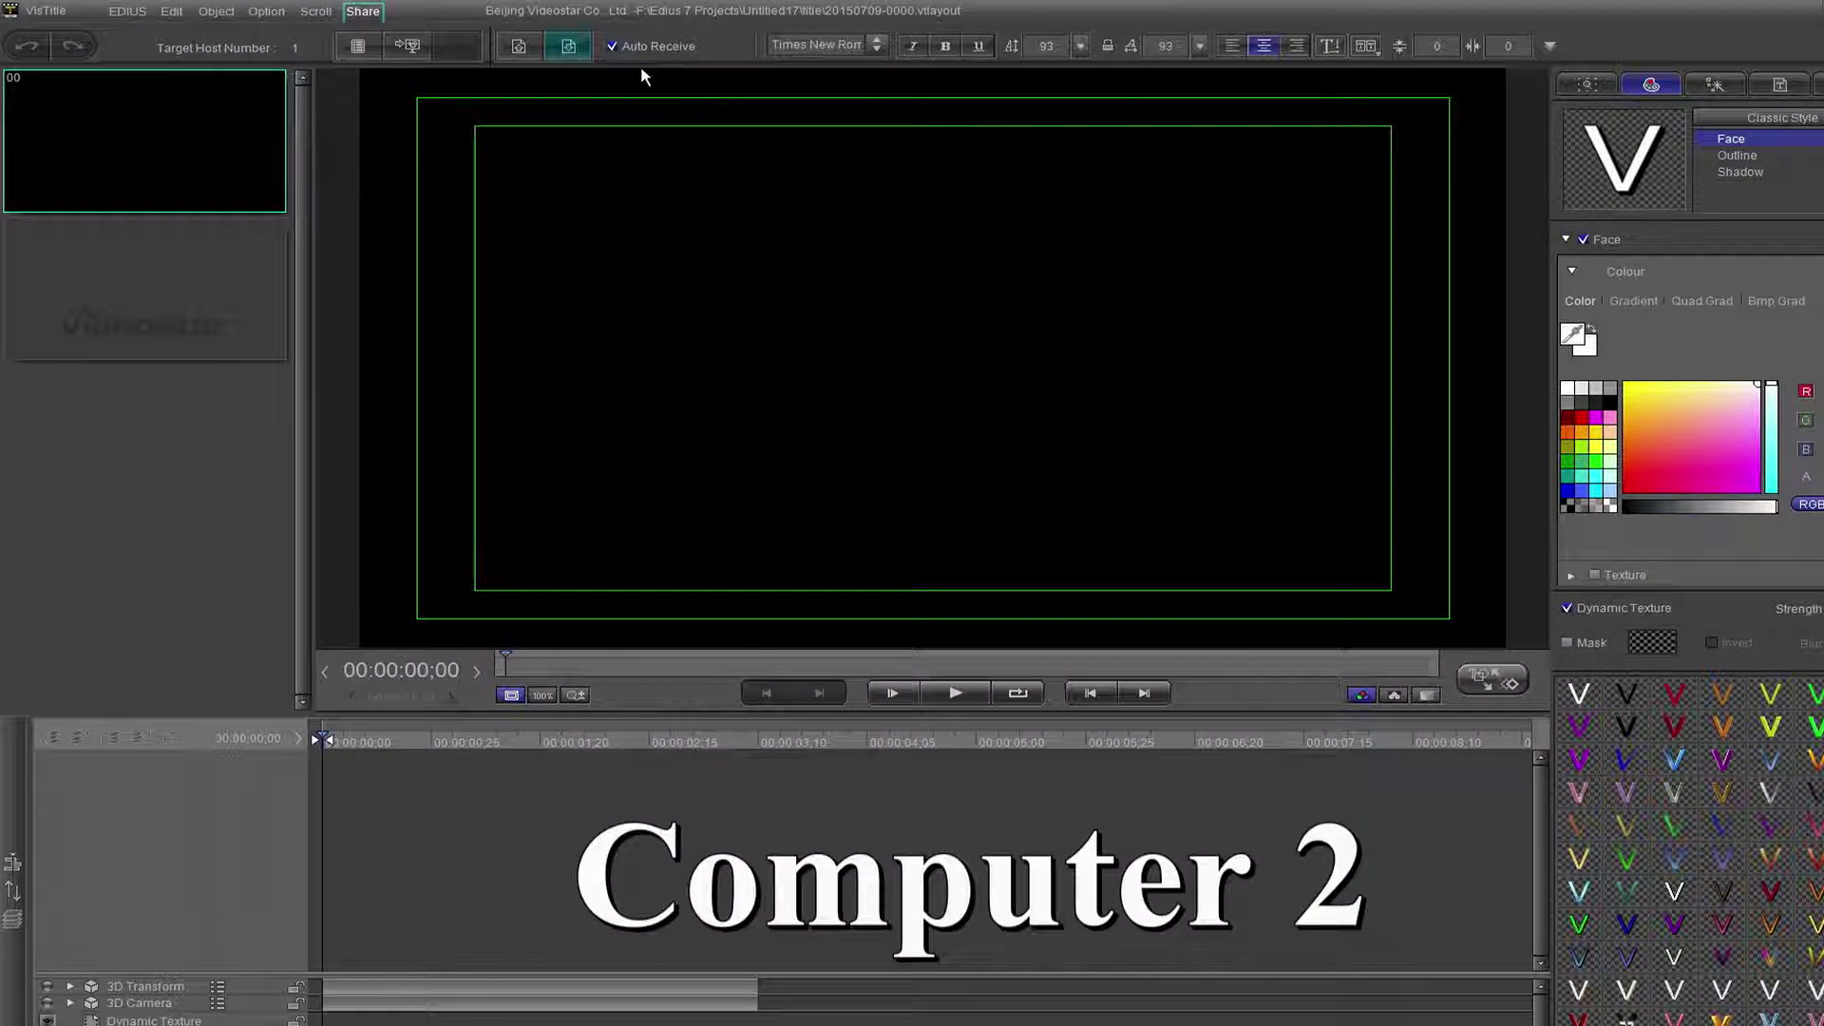
pyautogui.click(568, 47)
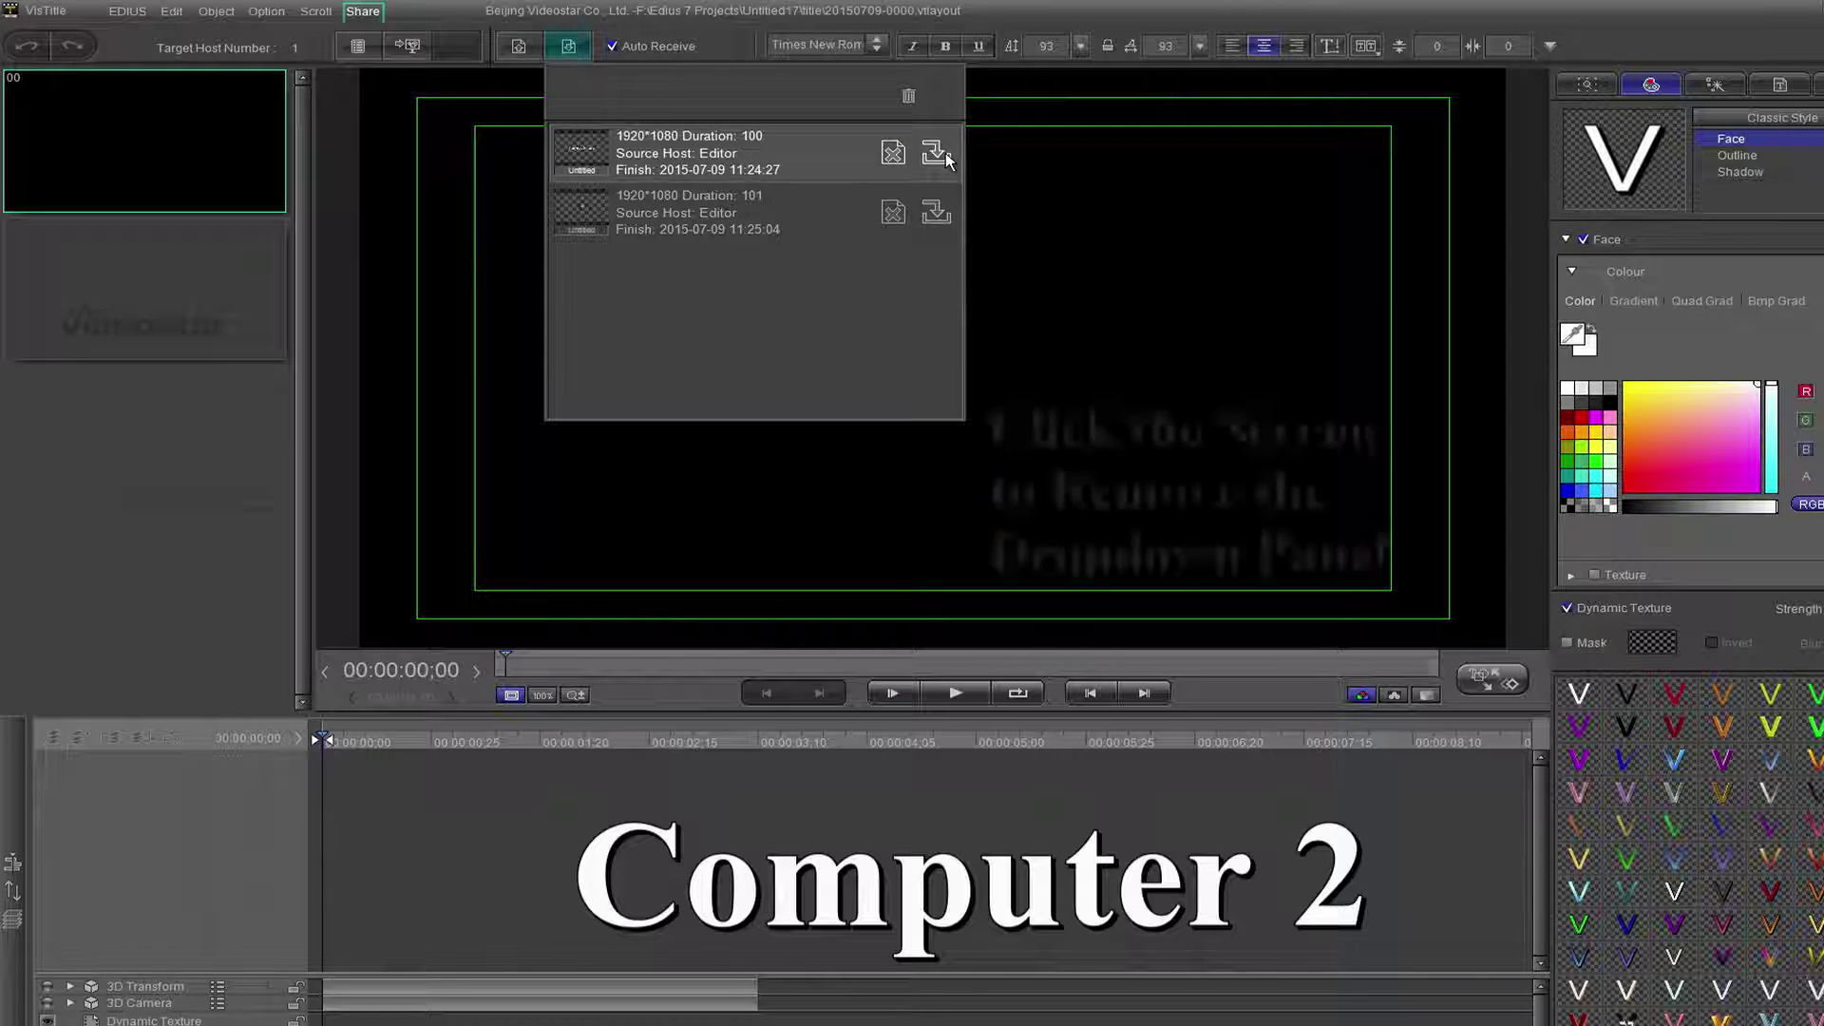
pyautogui.click(945, 152)
pyautogui.click(940, 226)
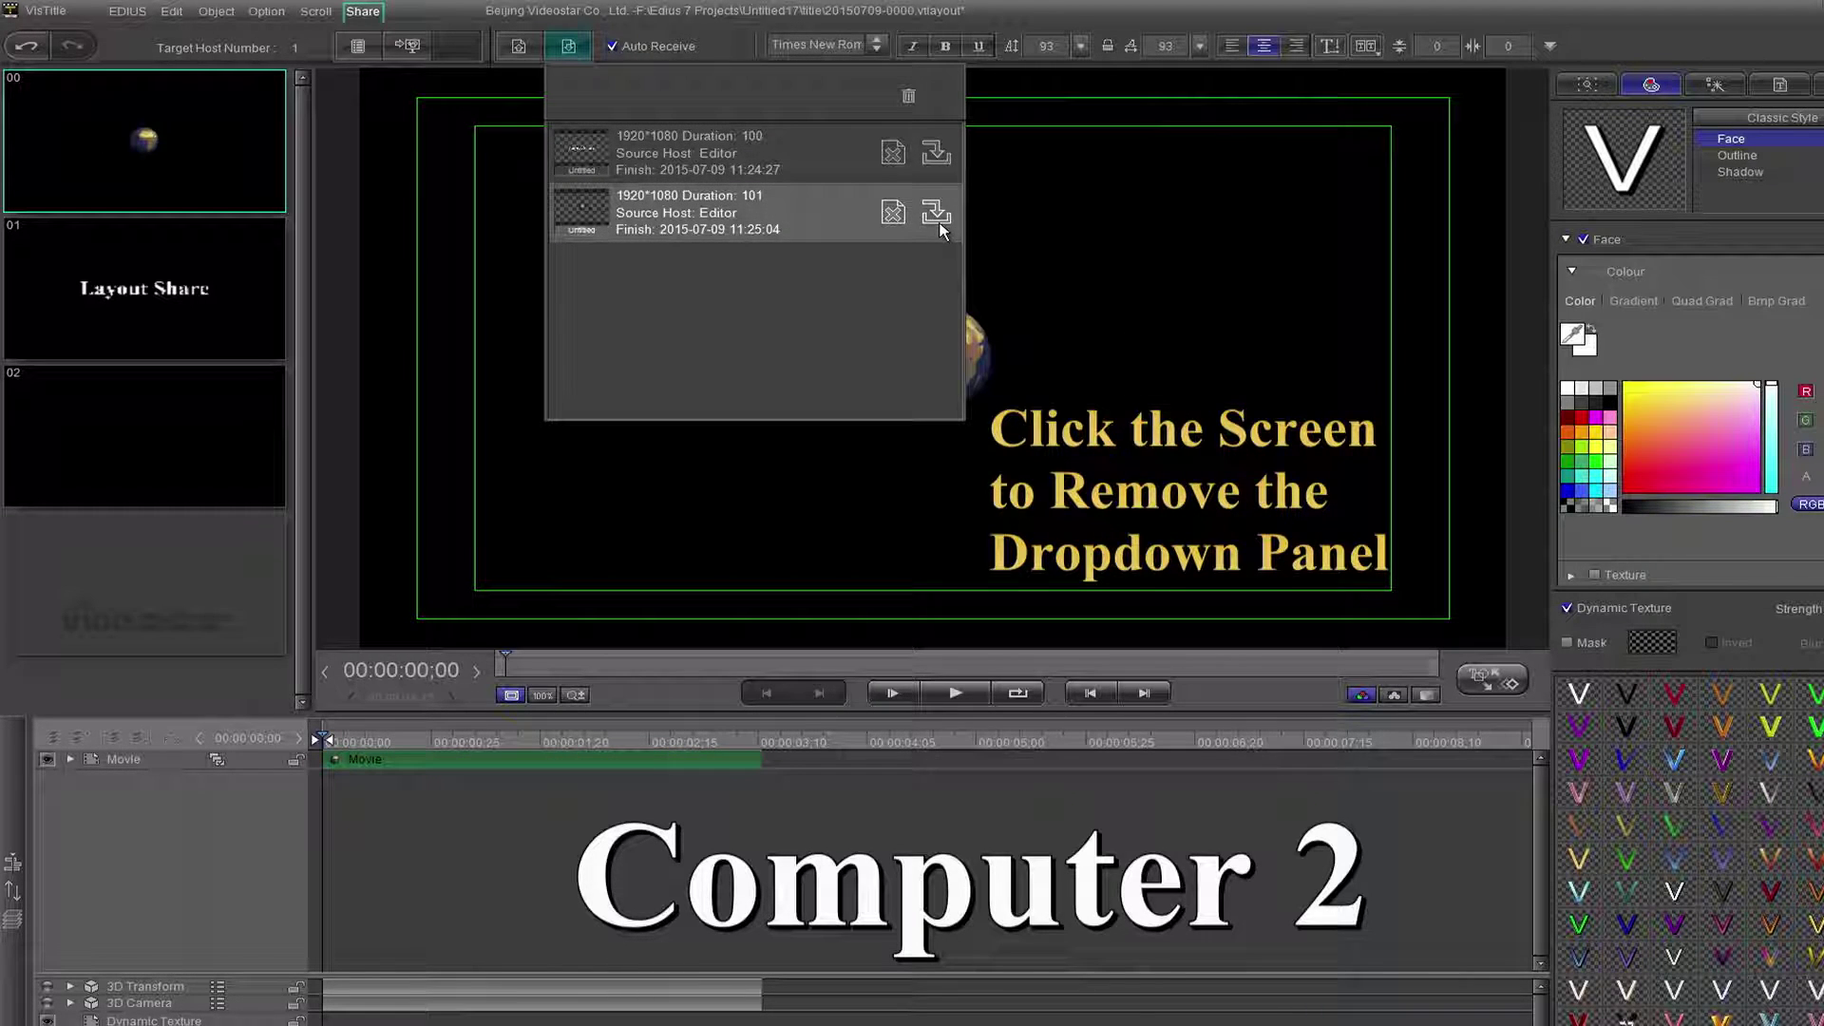
pyautogui.click(1089, 202)
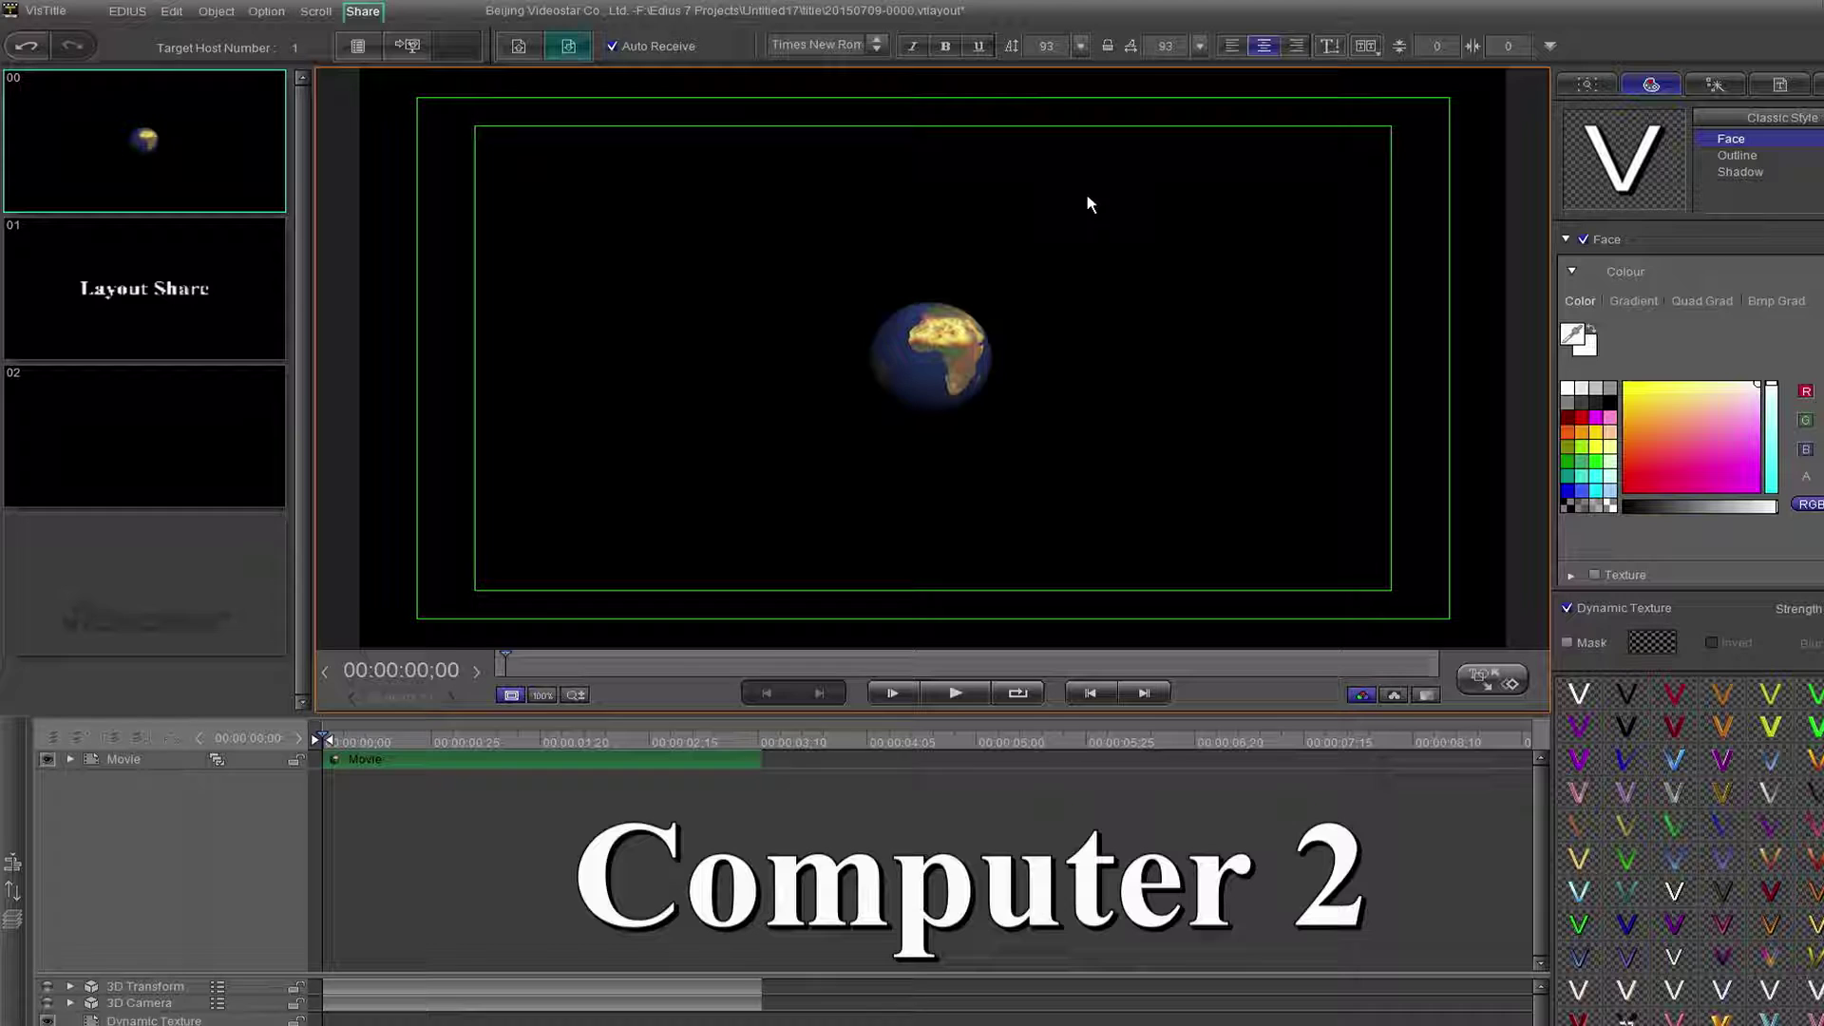
# - Add a horizontally centred 'TRY THIS TEST' title above the Earth and send the layout back
pyautogui.click(977, 349)
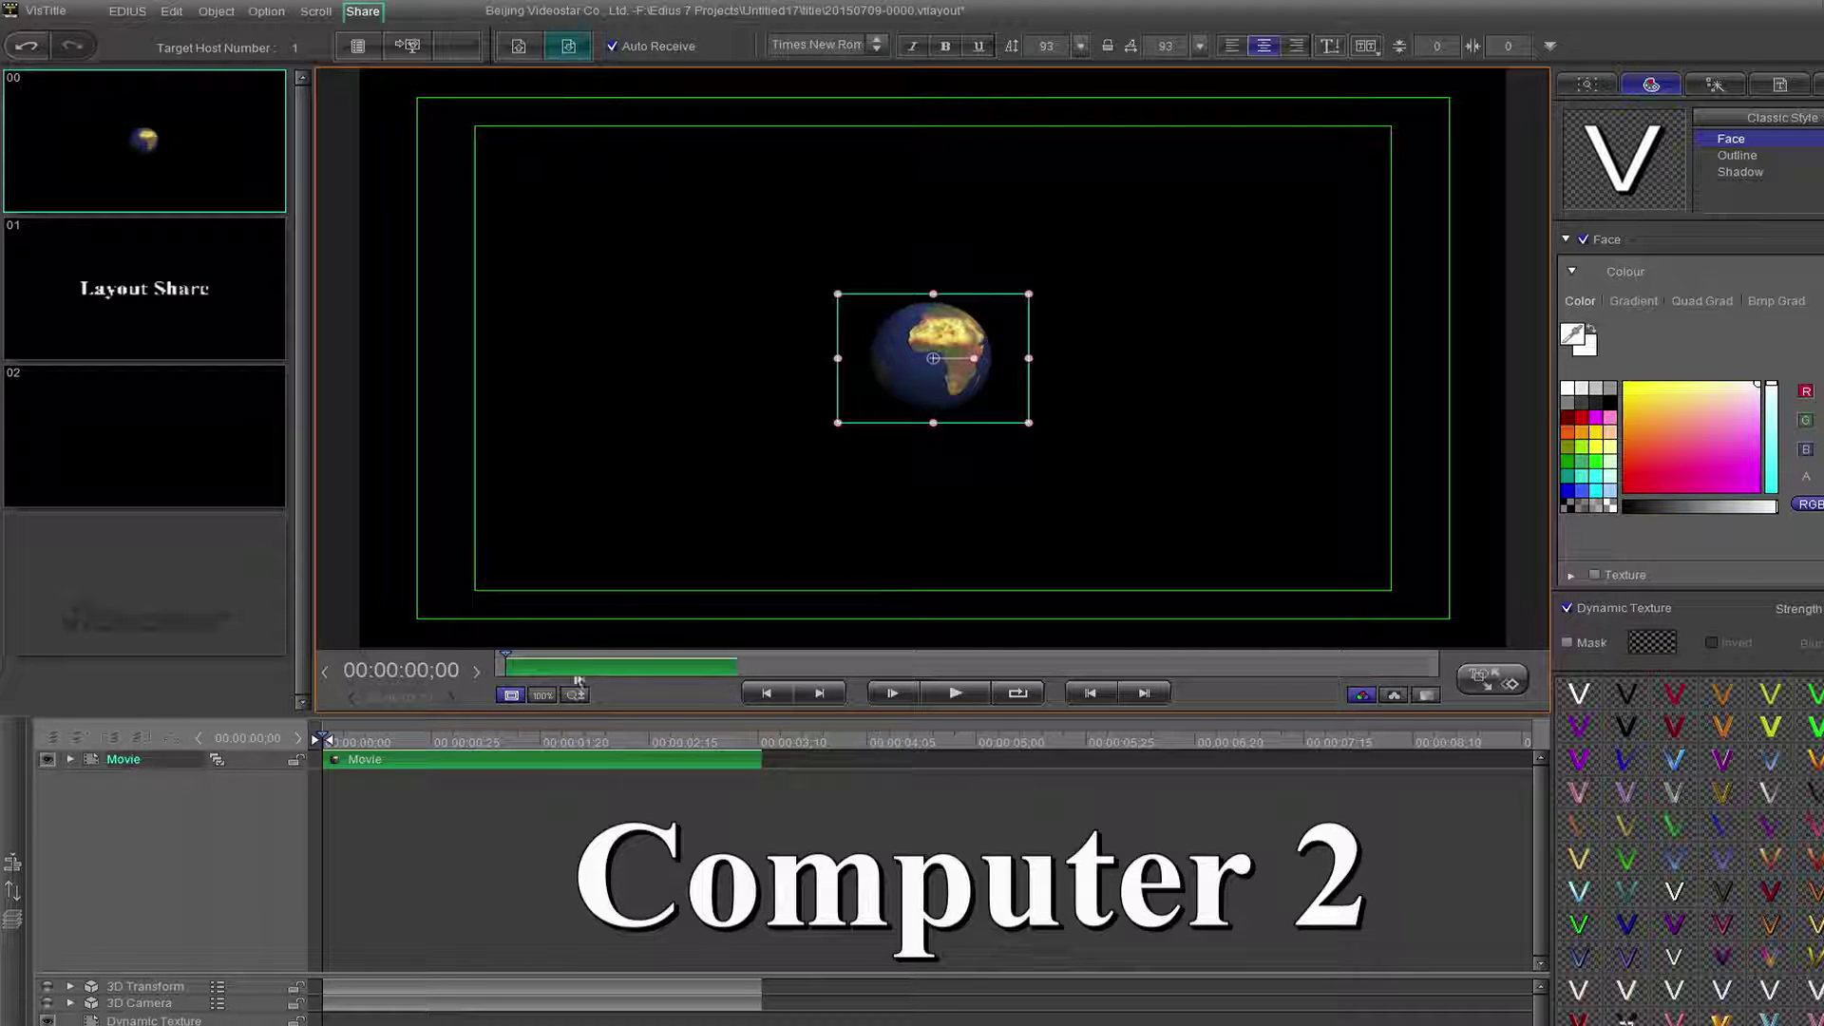
pyautogui.click(225, 11)
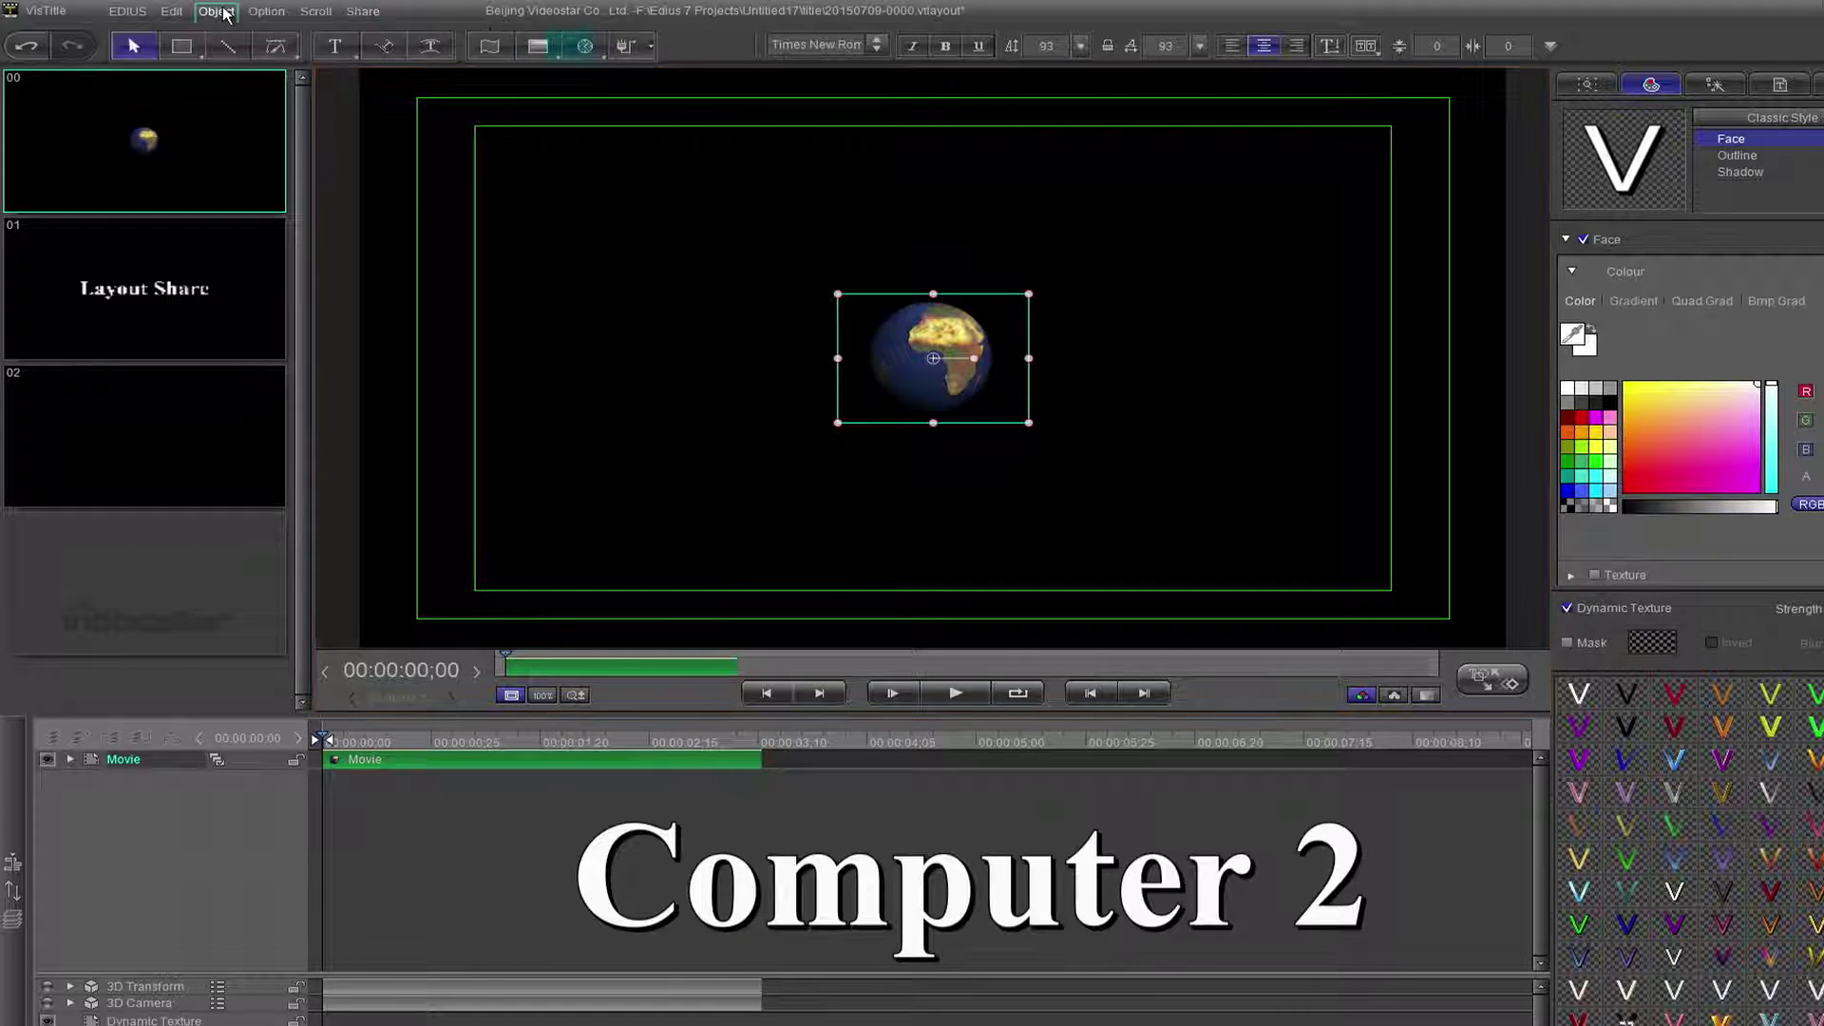
pyautogui.click(335, 46)
pyautogui.click(586, 194)
pyautogui.write('T')
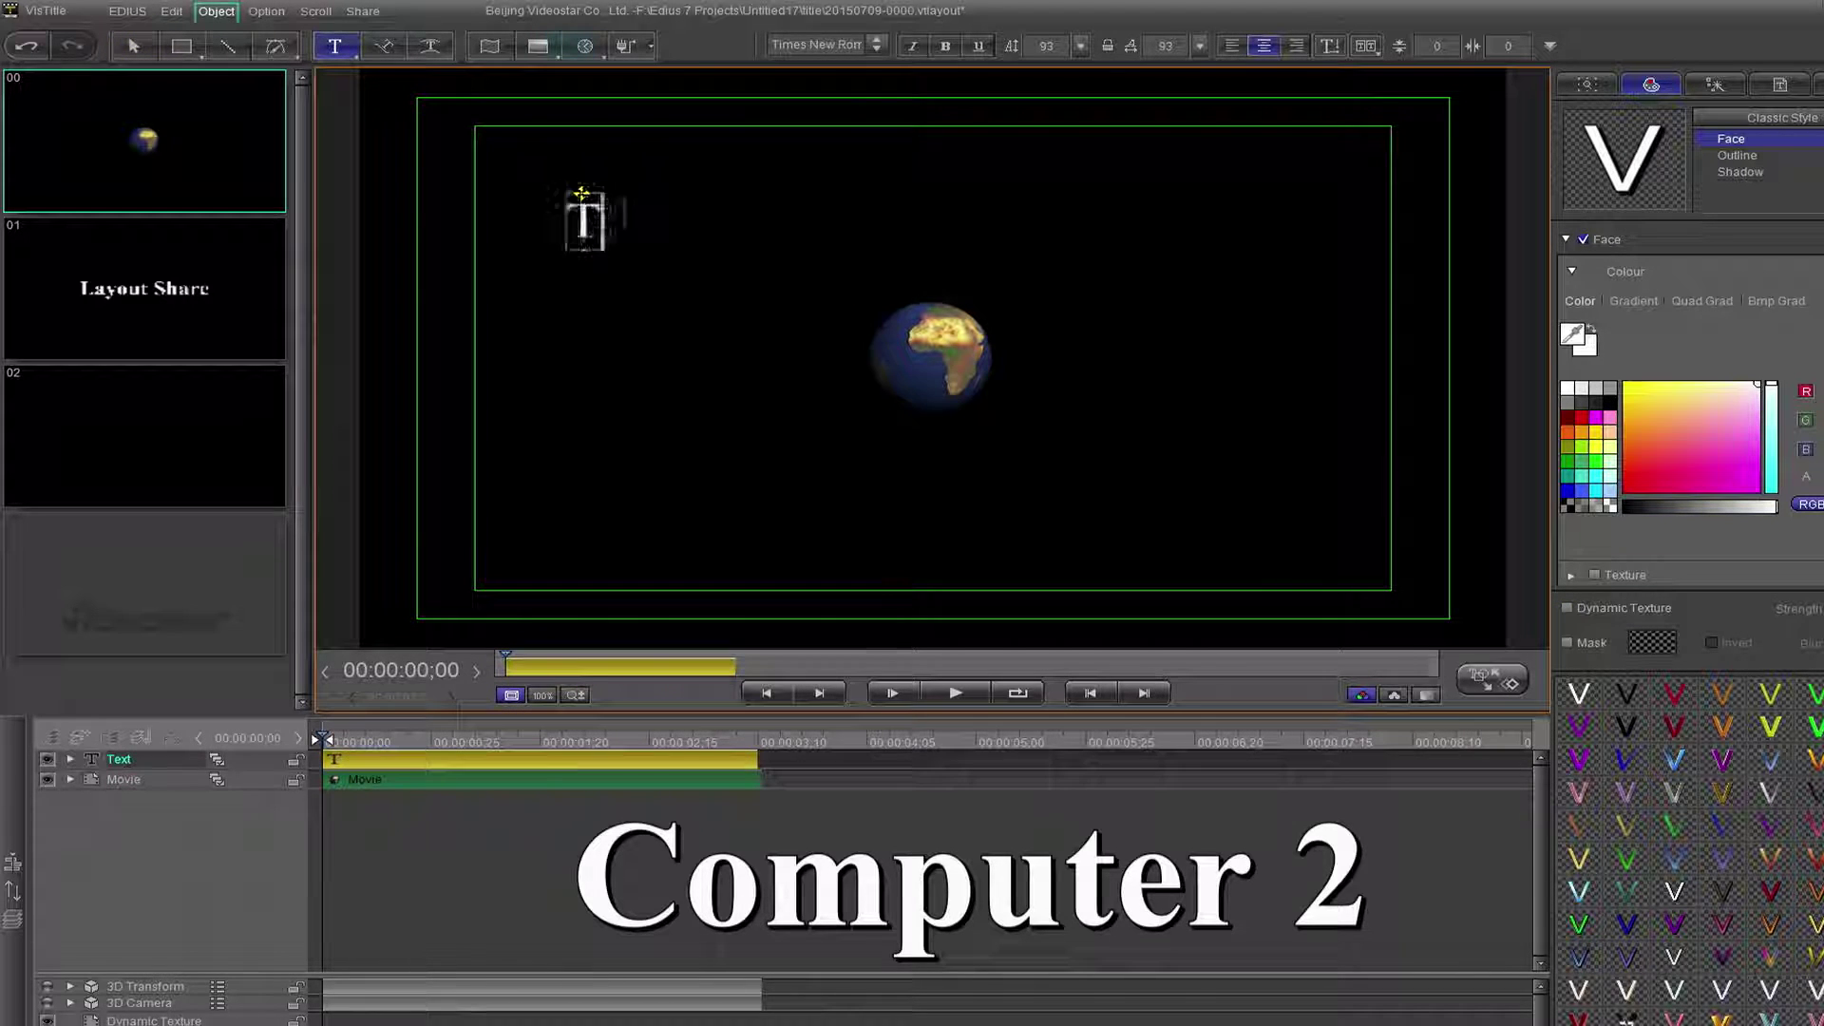
pyautogui.write('RY THIS TEST')
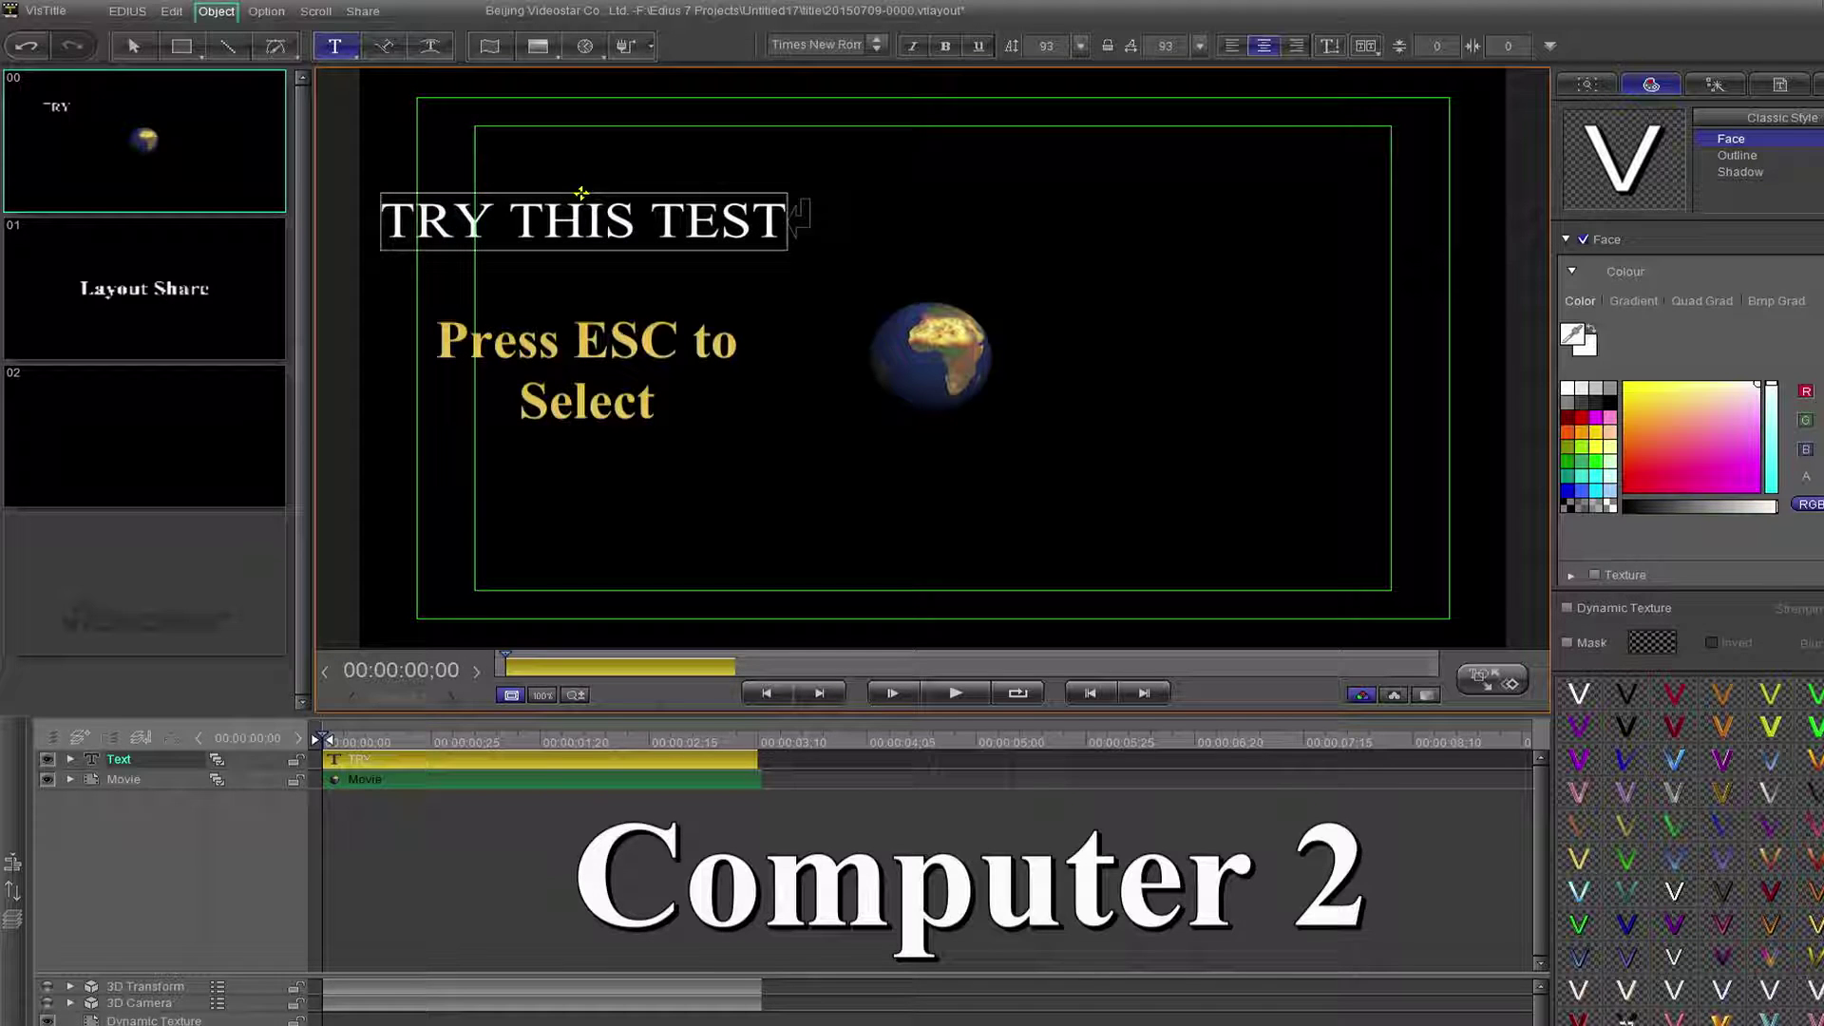
pyautogui.press('Escape')
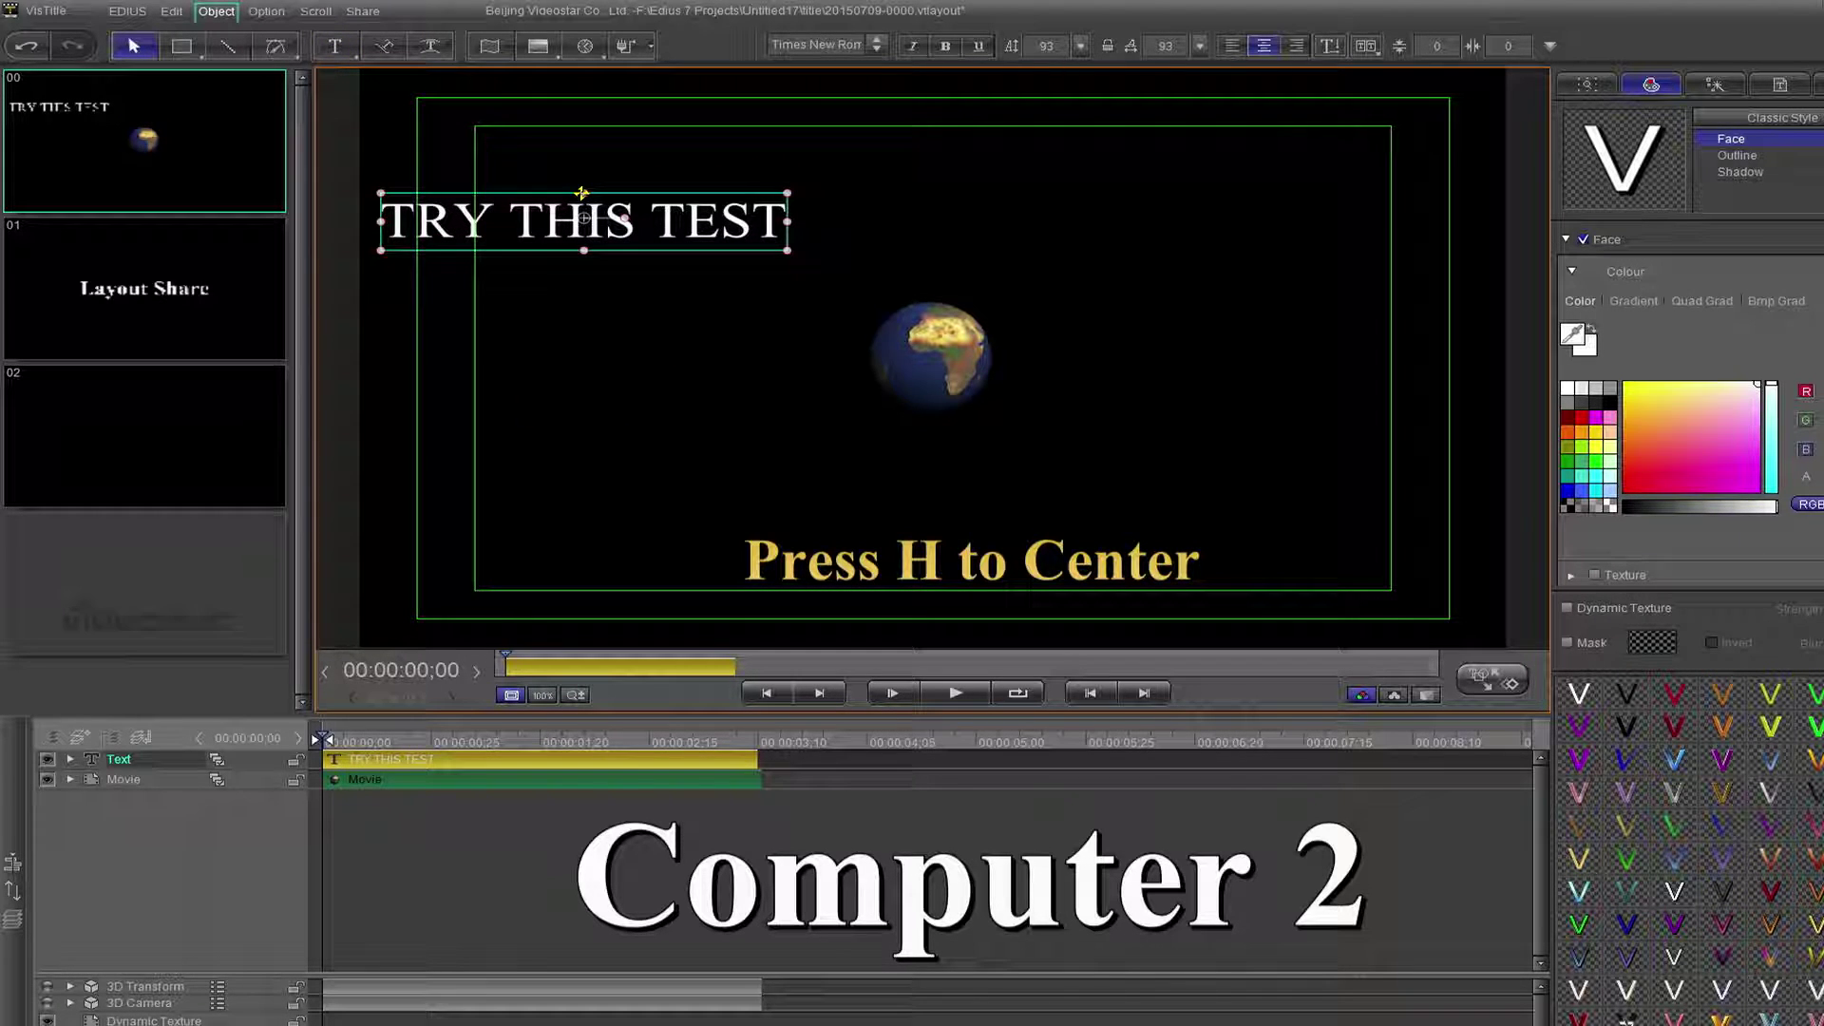
pyautogui.press('h')
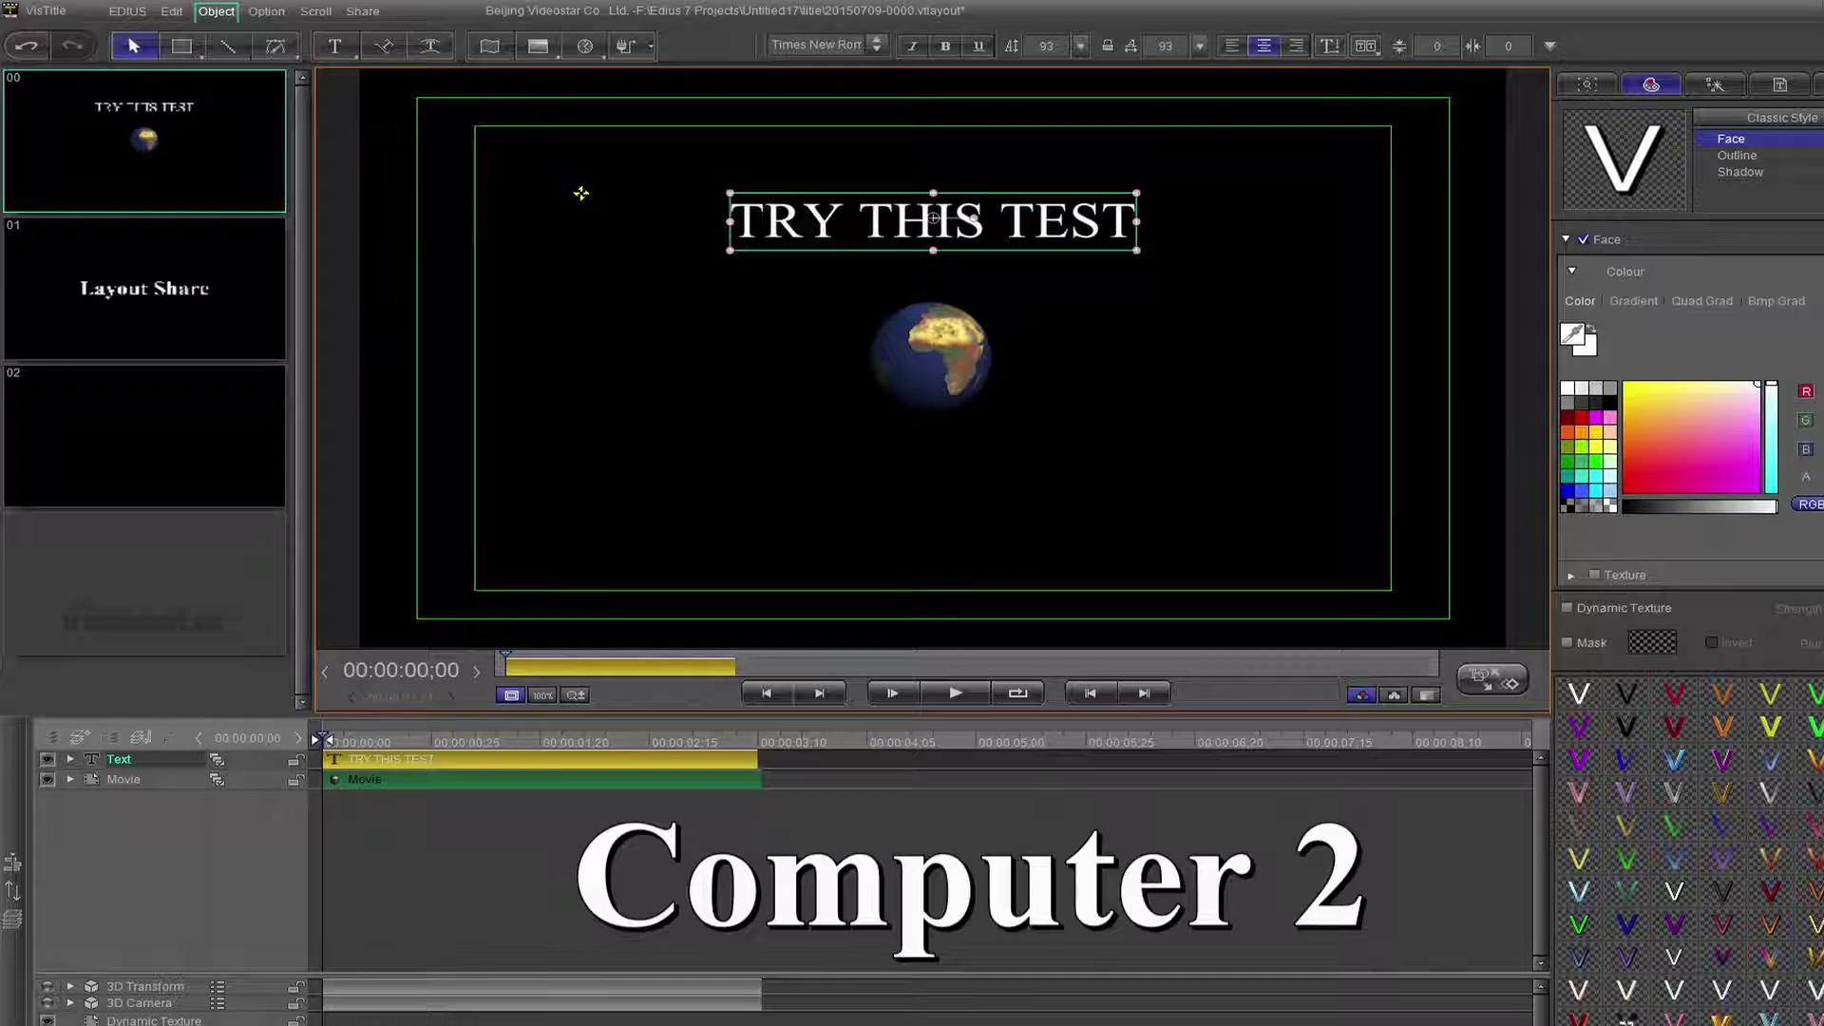
pyautogui.click(364, 12)
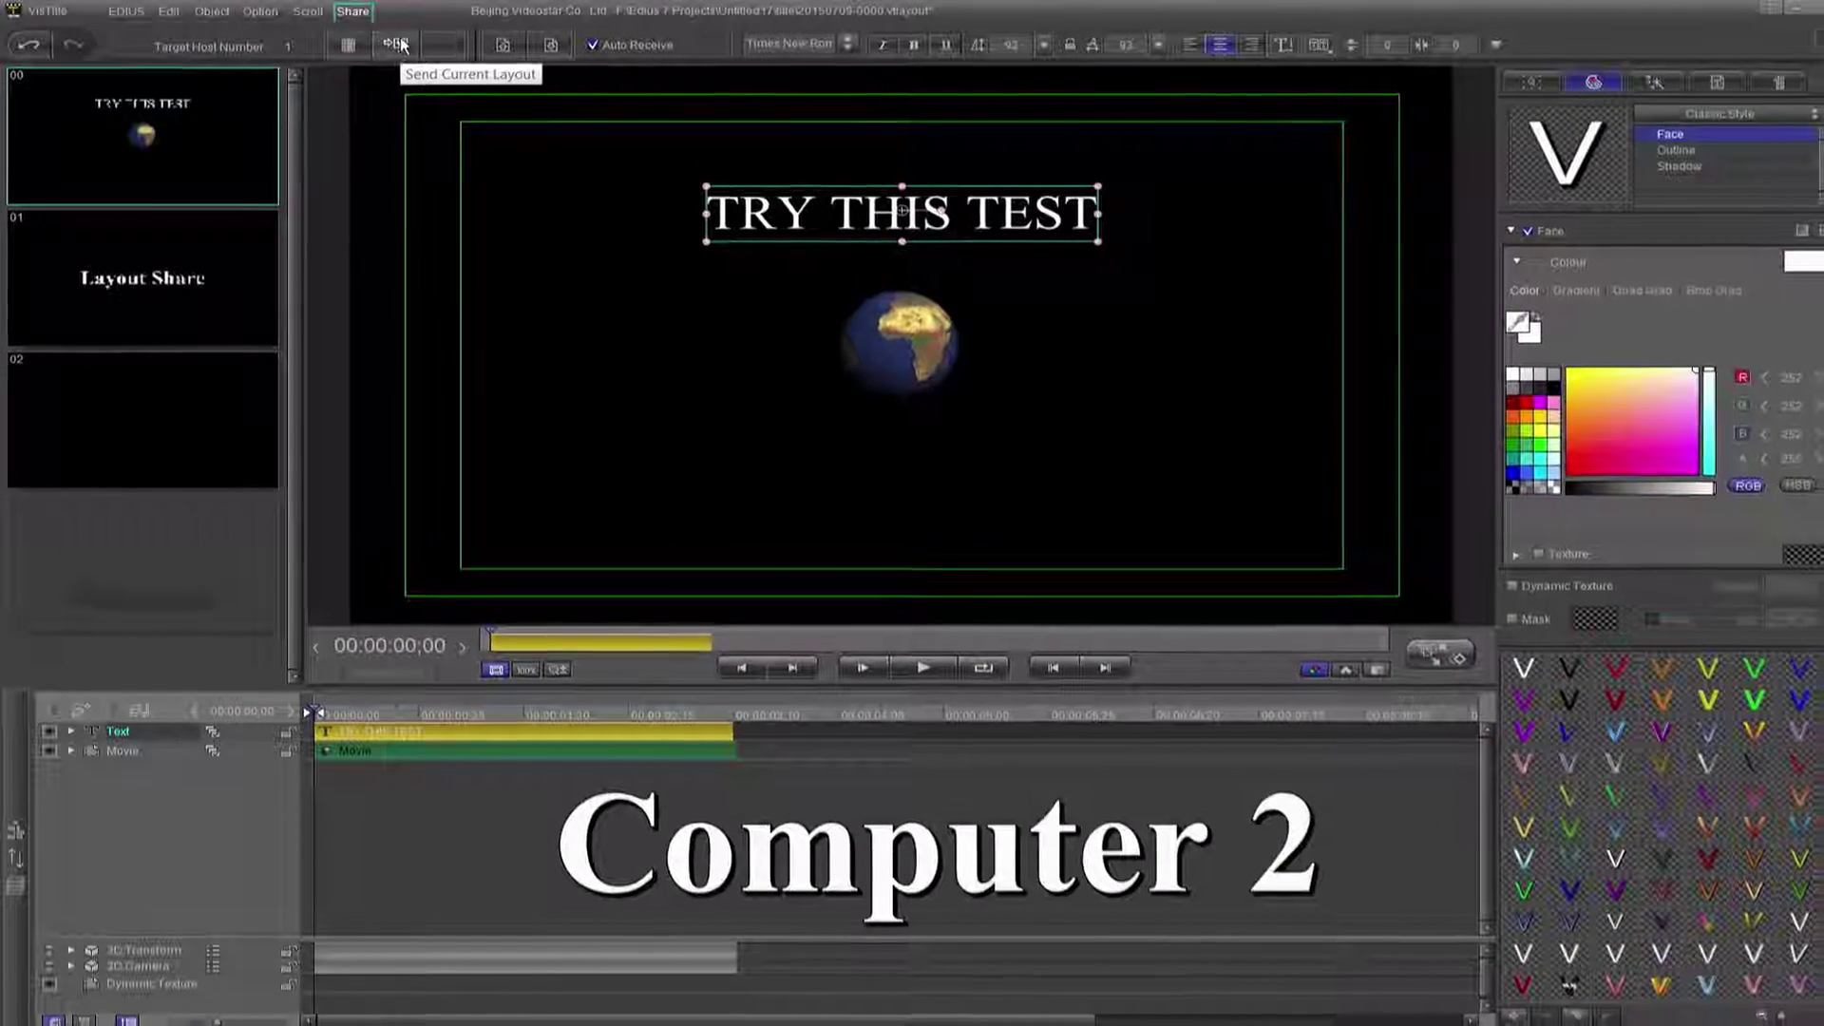
pyautogui.click(396, 44)
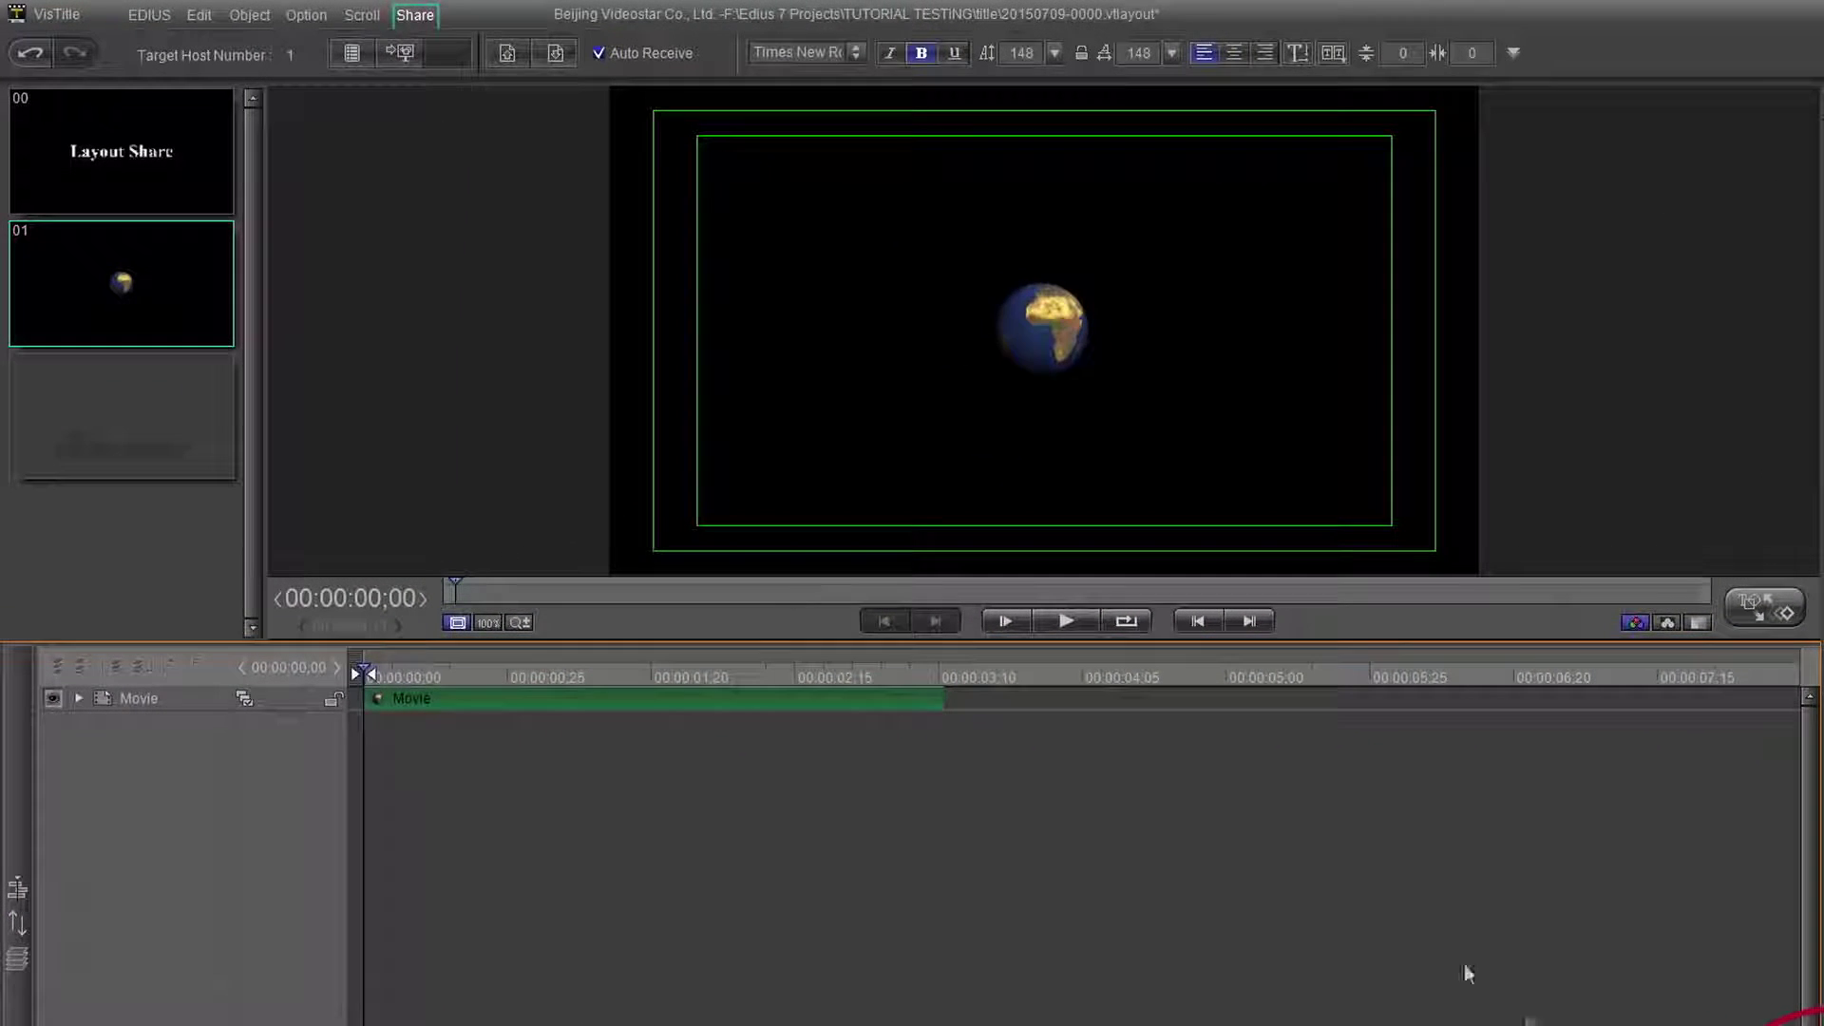
# - On the first computer, import the returned 'TRY THIS TEST' Earth layout as a new page
pyautogui.click(558, 53)
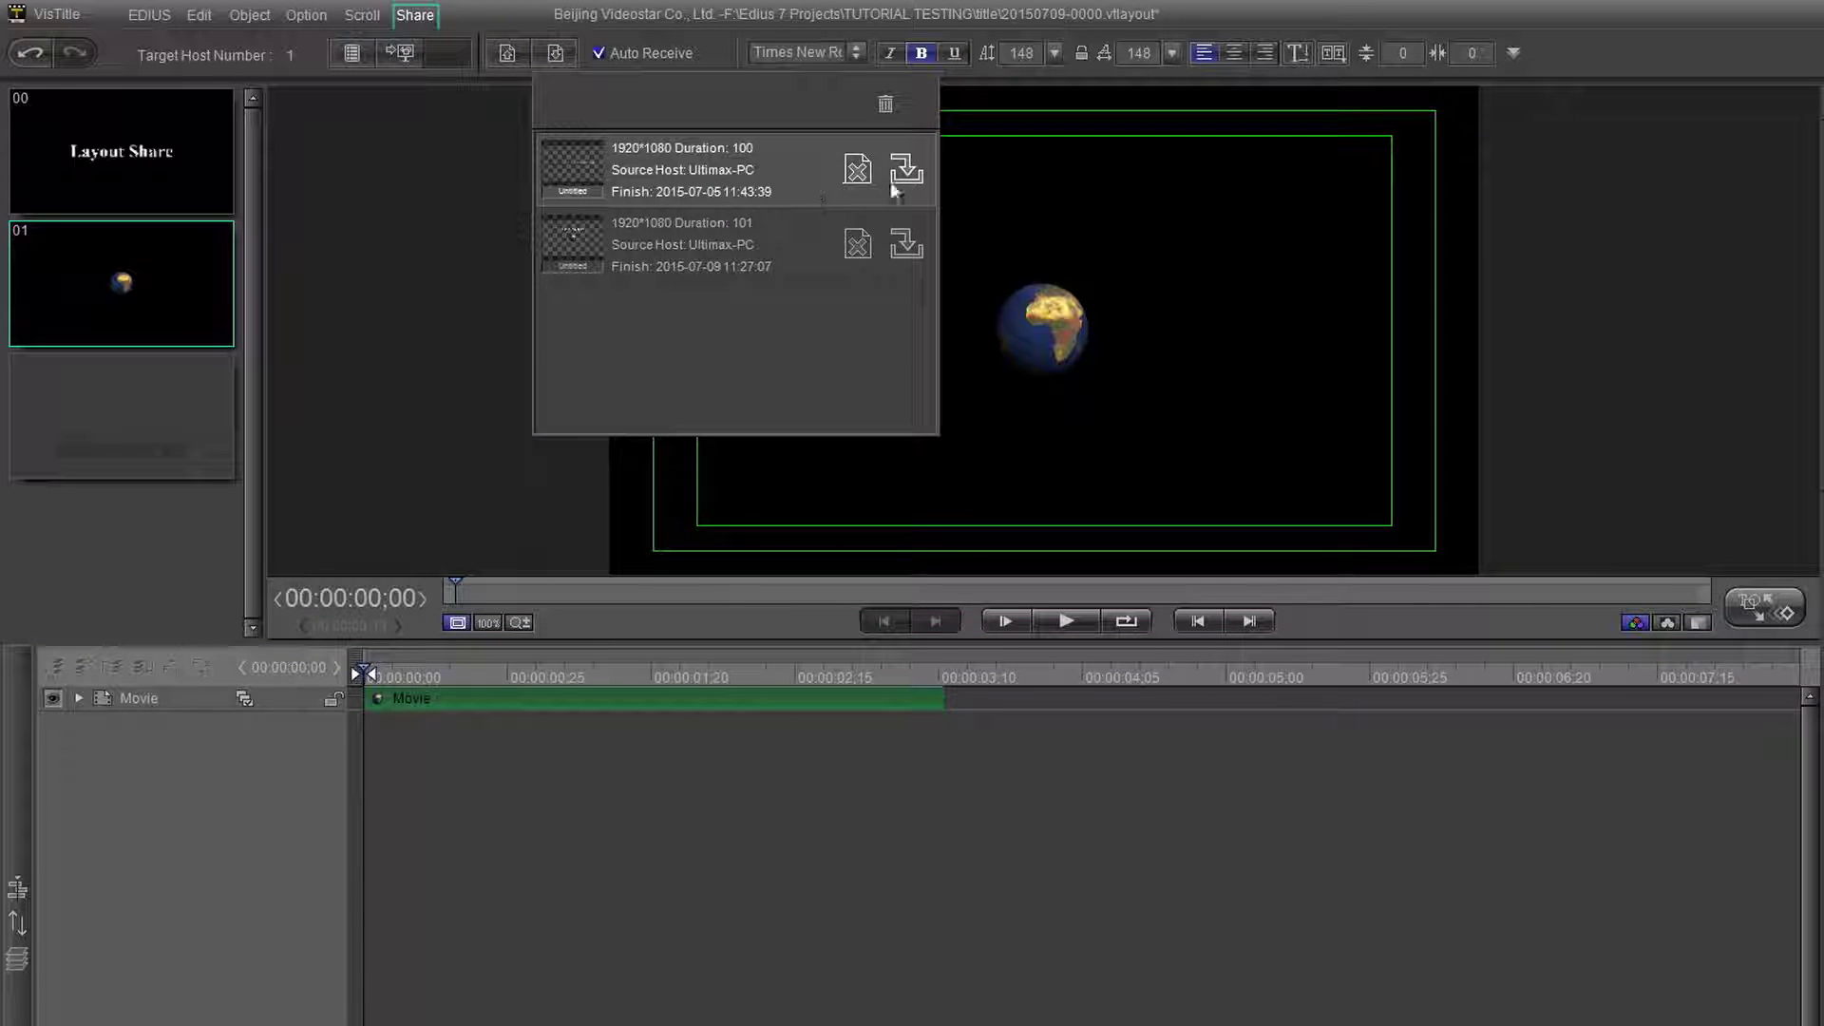
pyautogui.click(897, 247)
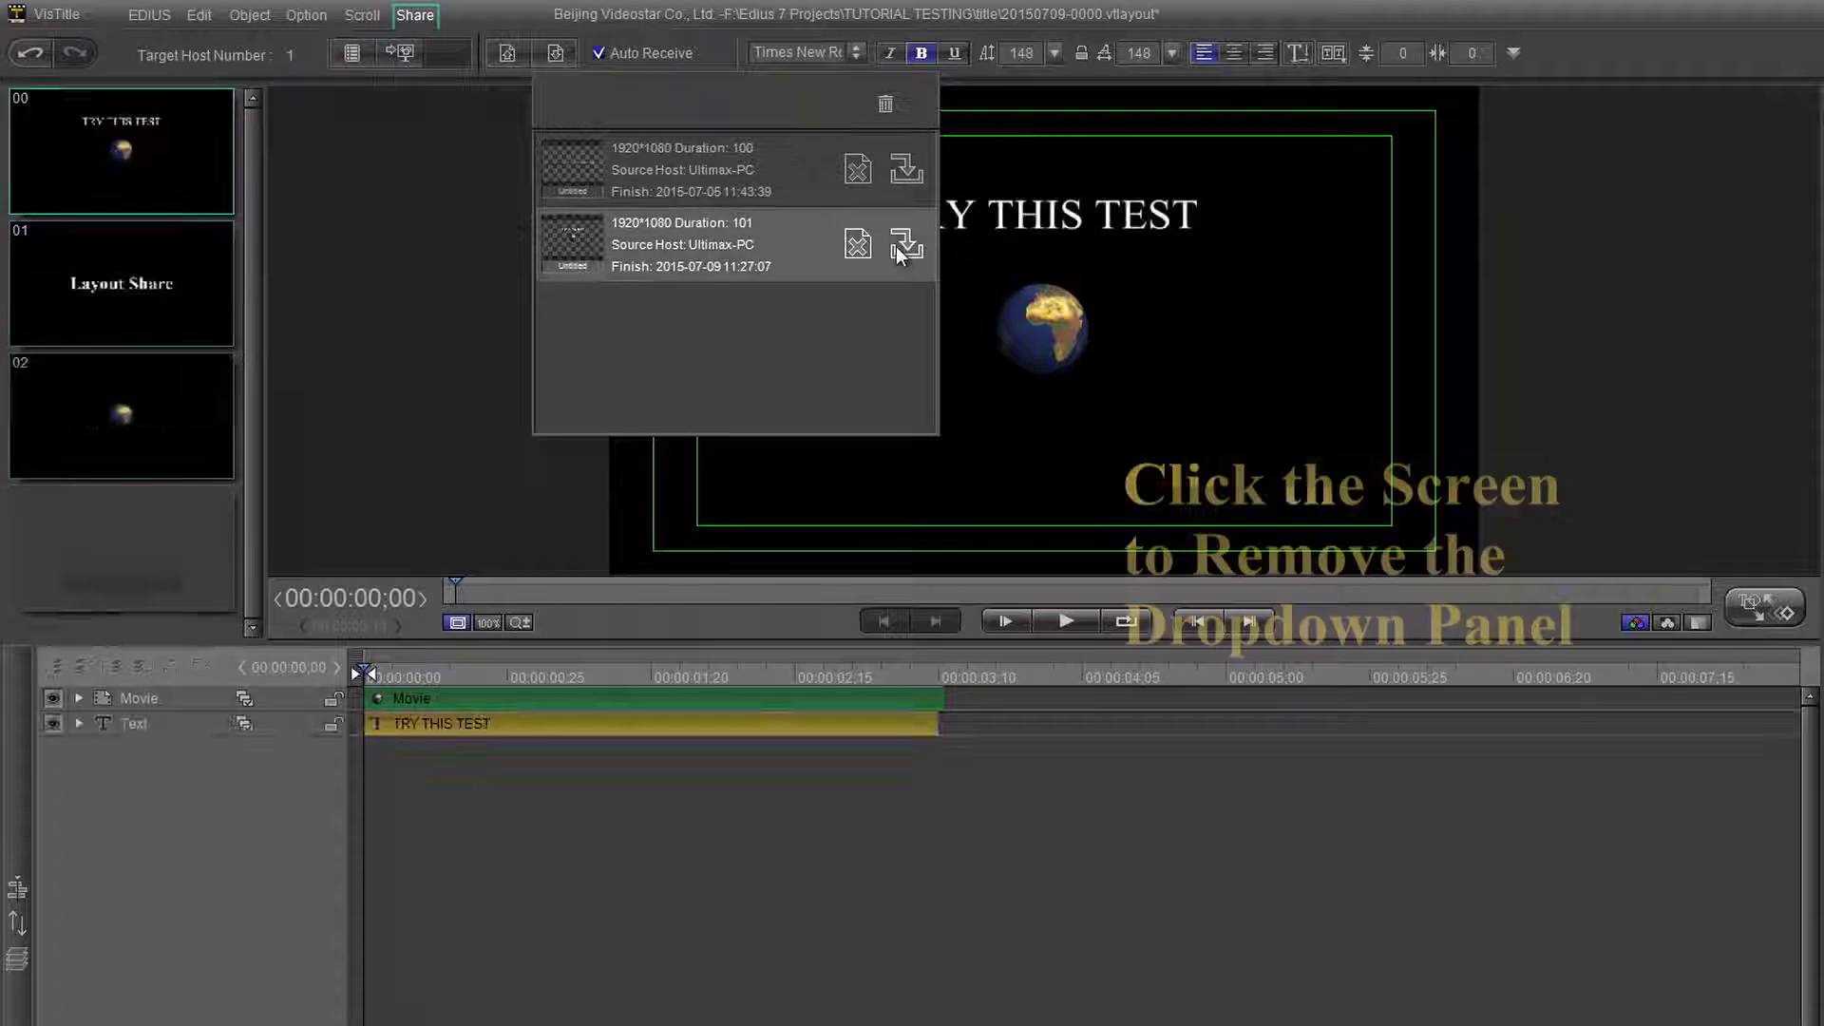
pyautogui.click(1217, 498)
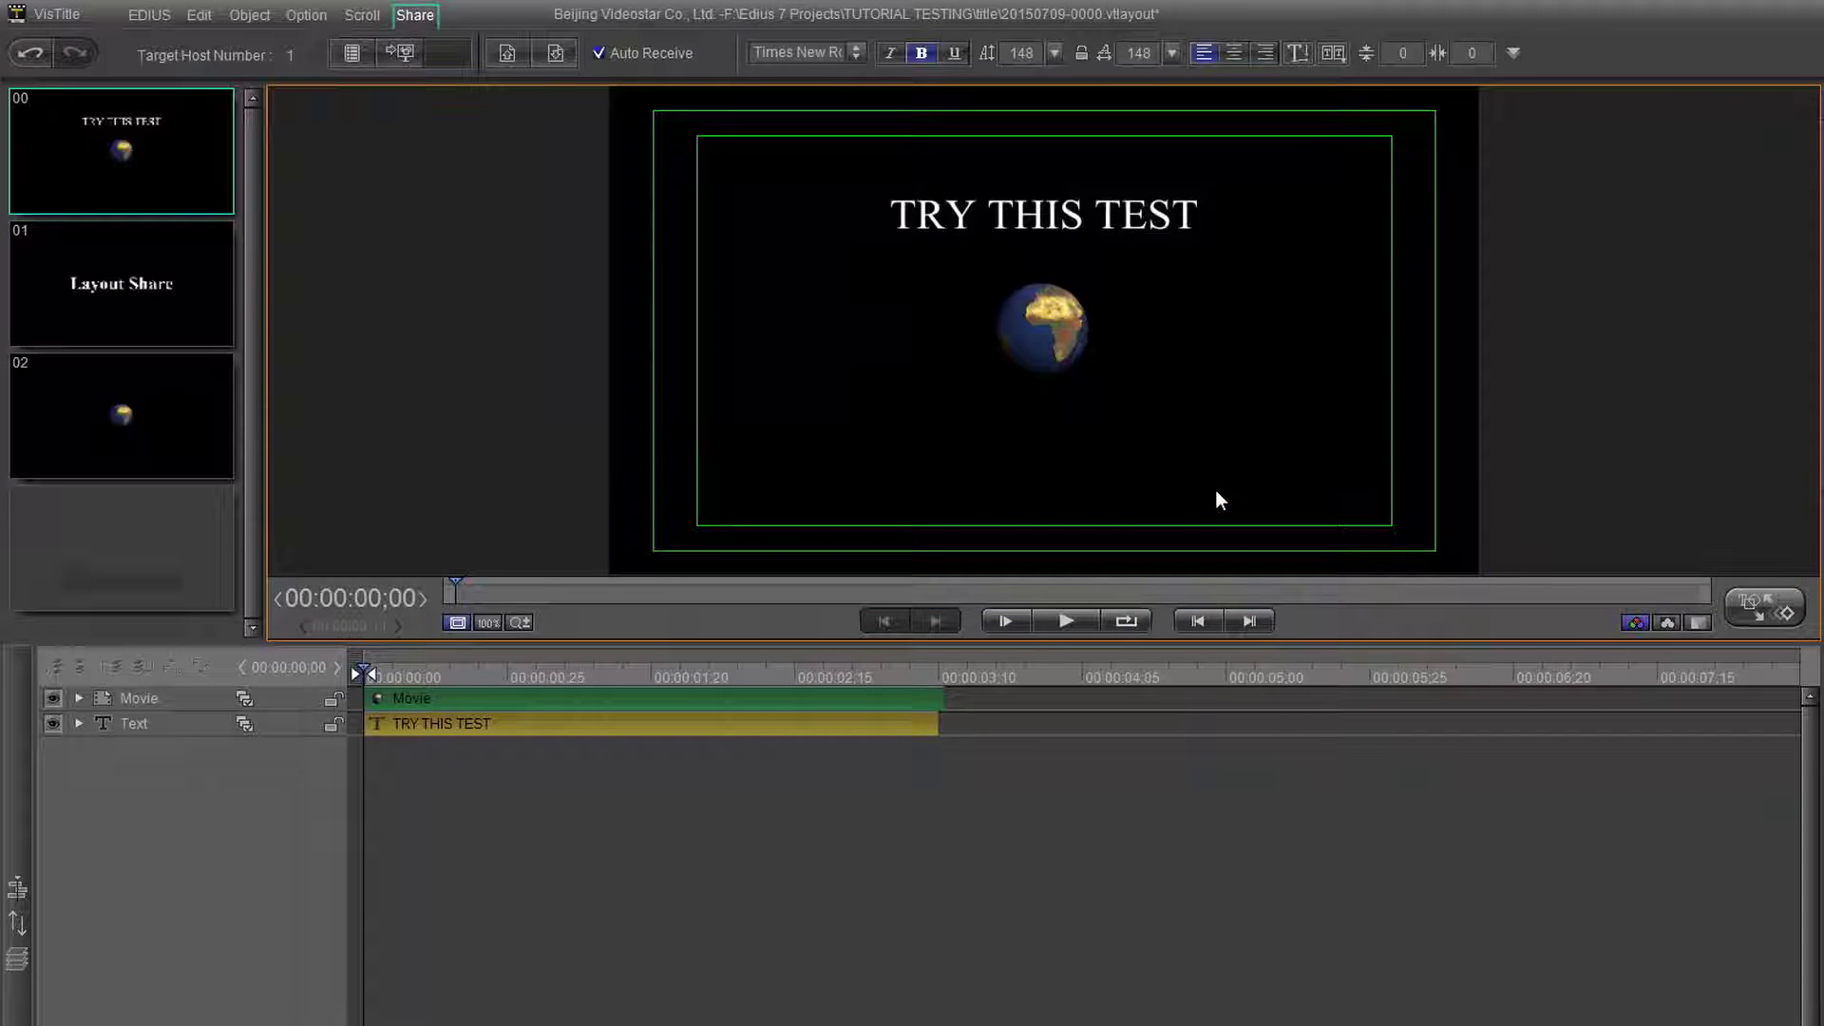